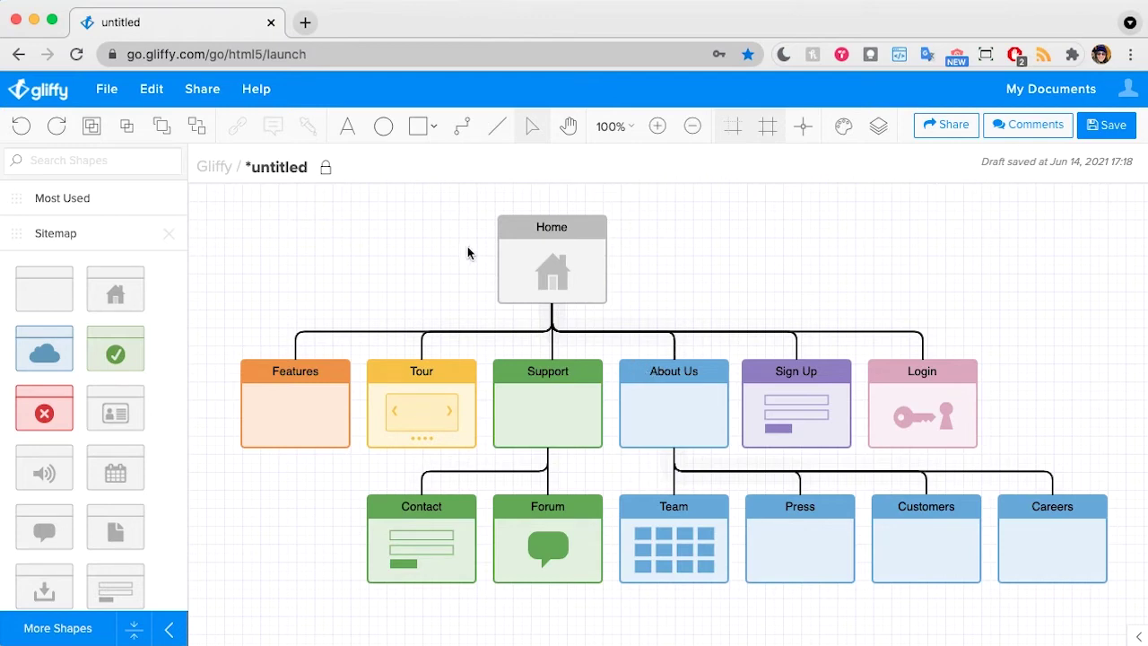
Create a new blank Basic Diagram
click(106, 91)
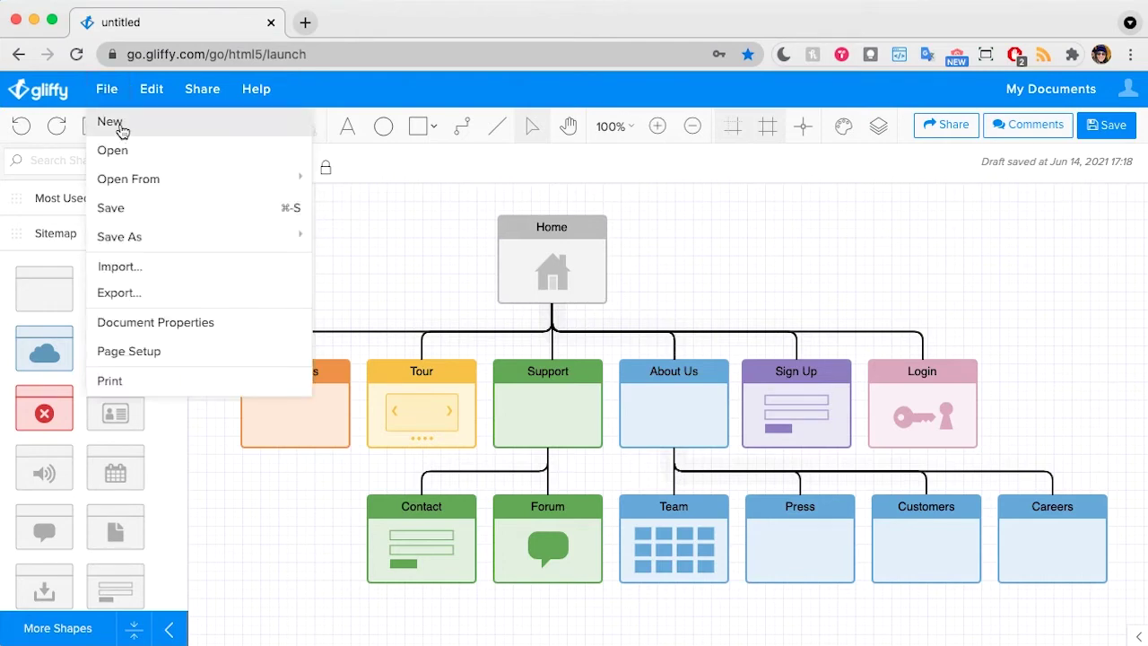
click(120, 125)
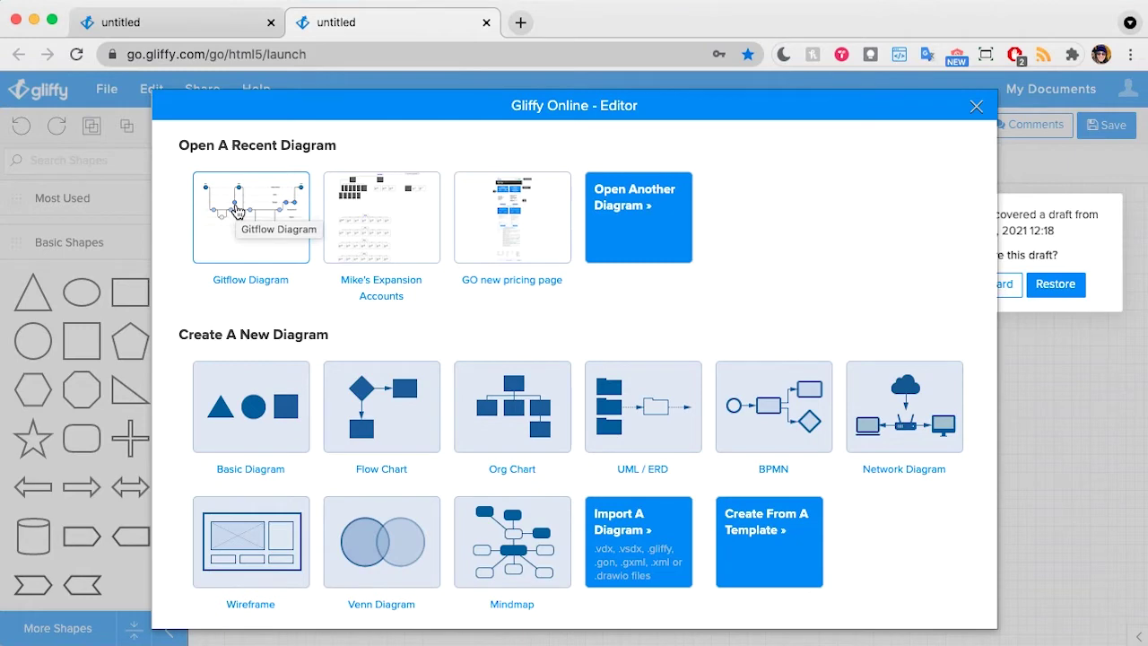
click(250, 425)
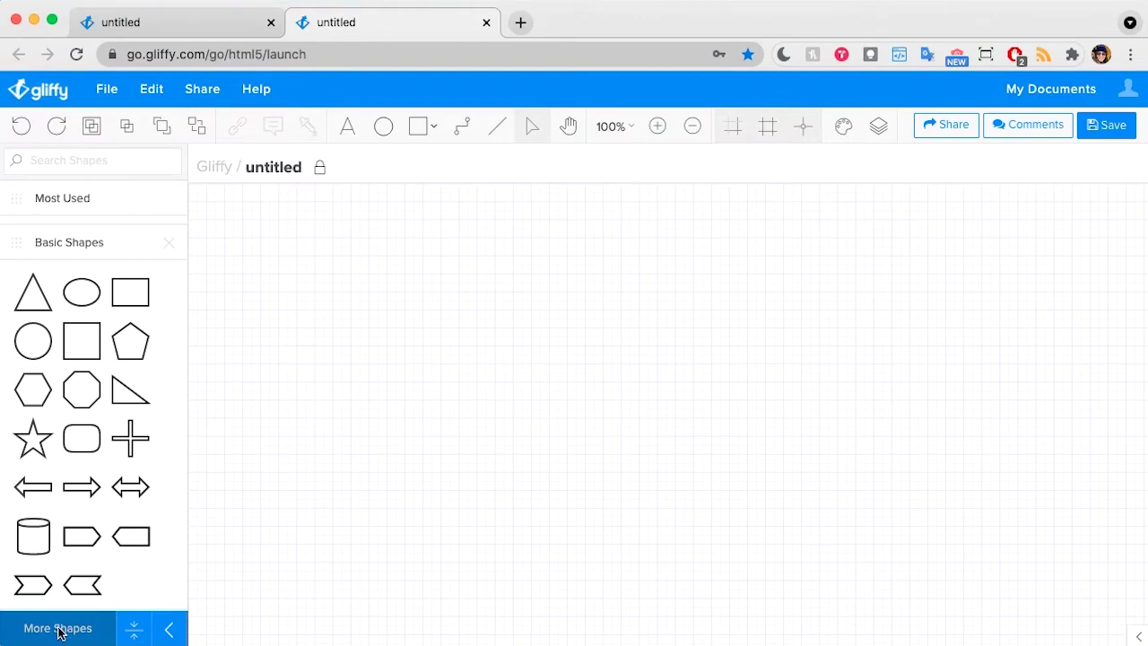
Add the Sitemap, Sitemap 1.0, Forms 1.0, Content 1.0 and Miscellaneous 1.0 shape libraries
click(59, 629)
scroll(329, 384, down, 2)
click(228, 457)
scroll(296, 485, down, 3)
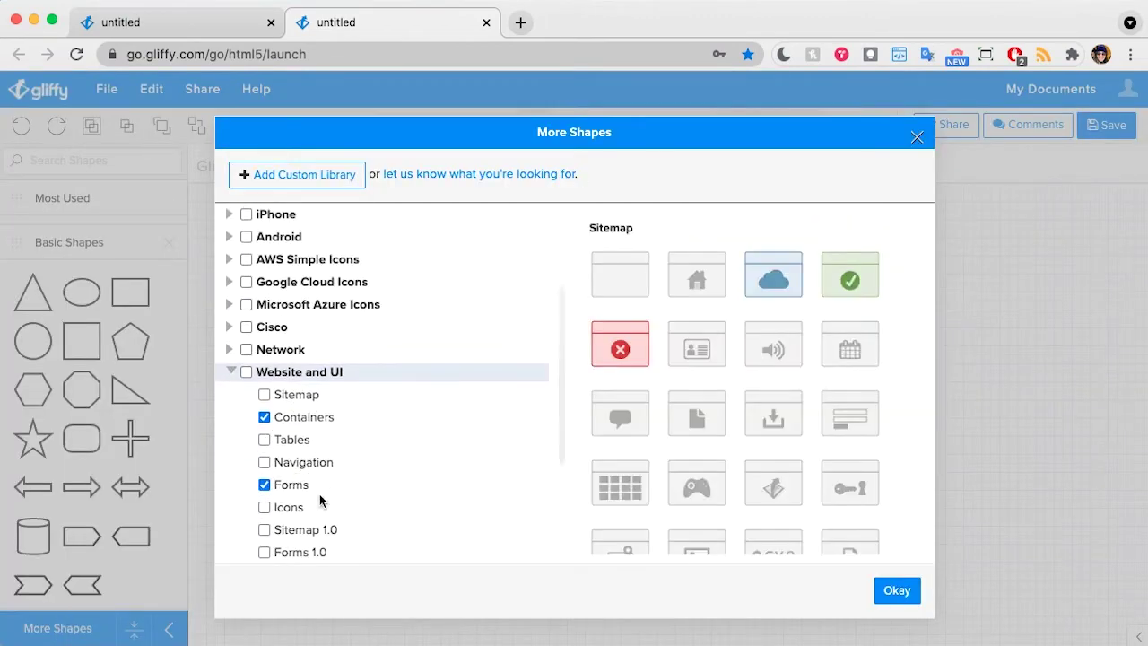
click(265, 395)
scroll(320, 452, down, 2)
click(264, 471)
click(264, 493)
click(263, 515)
click(263, 538)
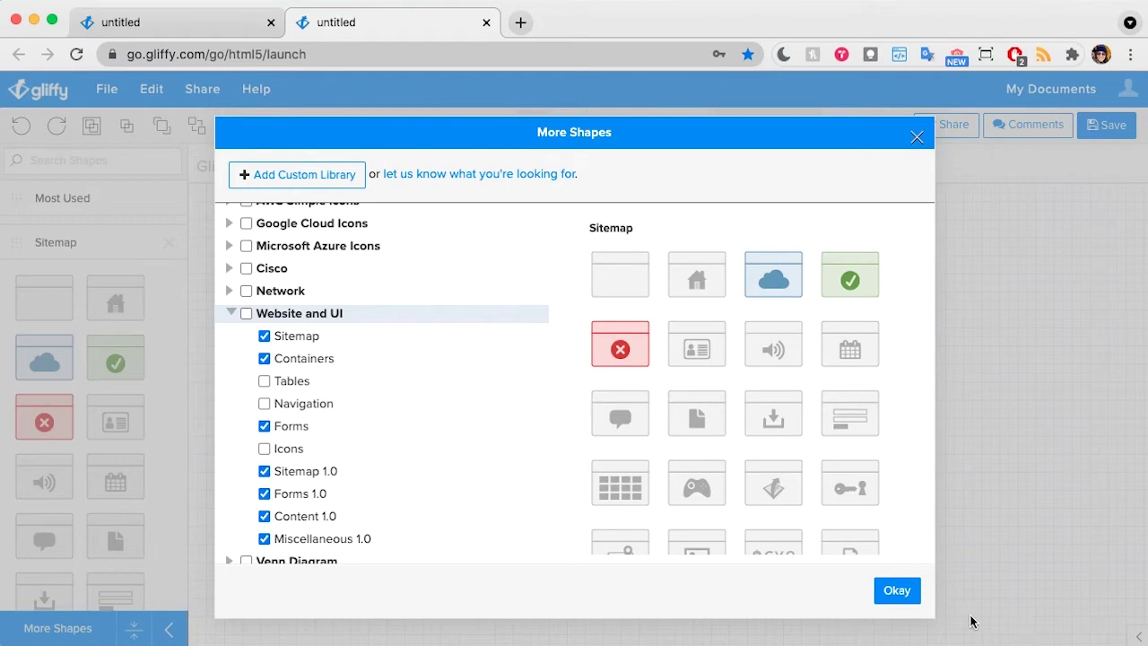
click(894, 600)
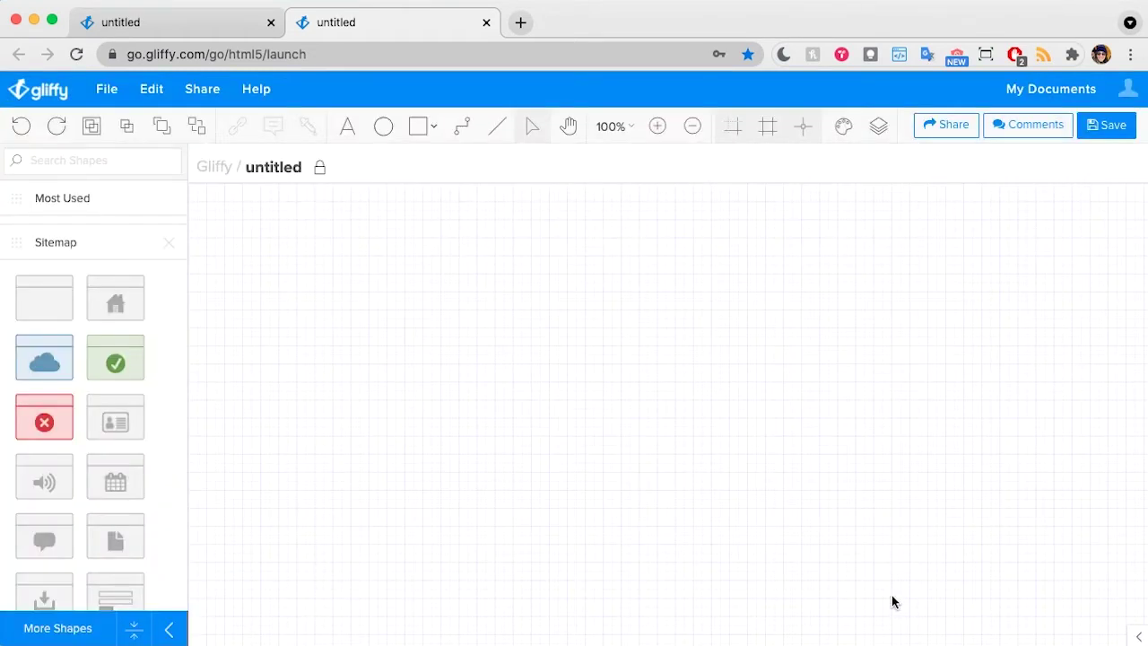
Place a home page shape on the canvas labelled 'Gliffy.com Homepage'
drag(117, 305, 585, 245)
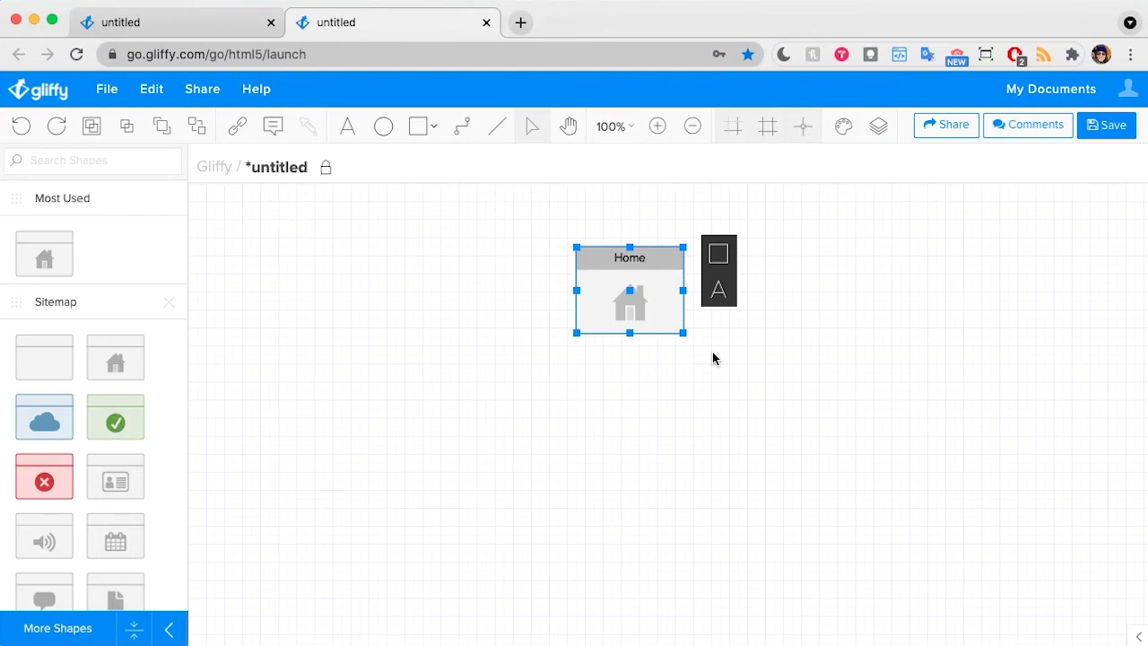
text(Gl)
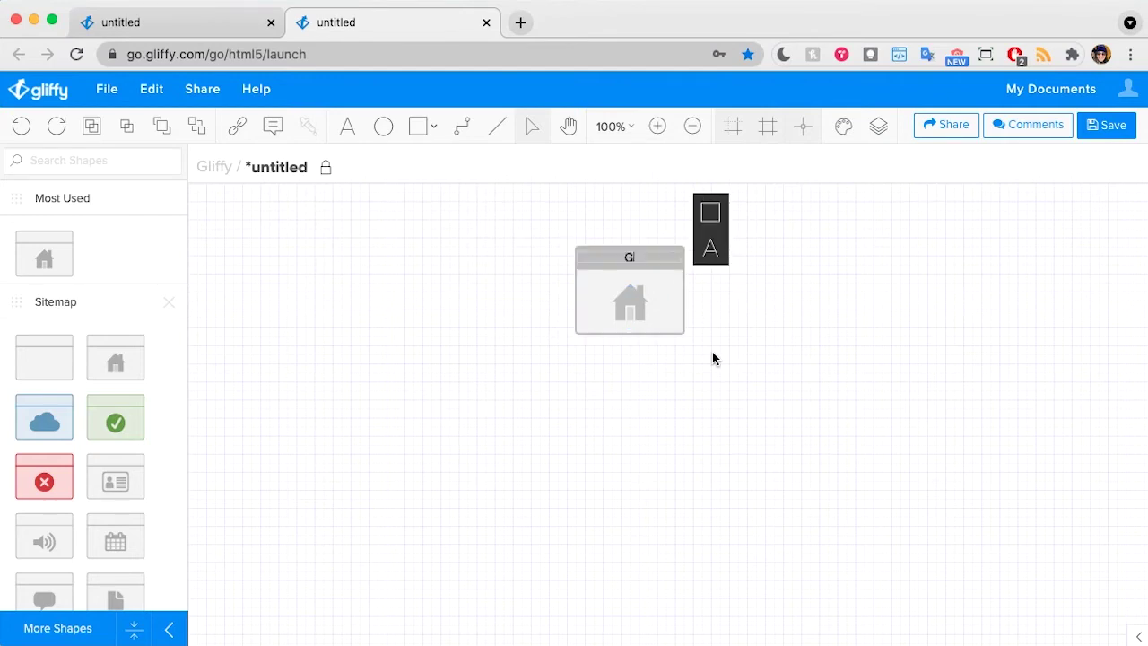
text(iffy.com Homepage)
click(759, 391)
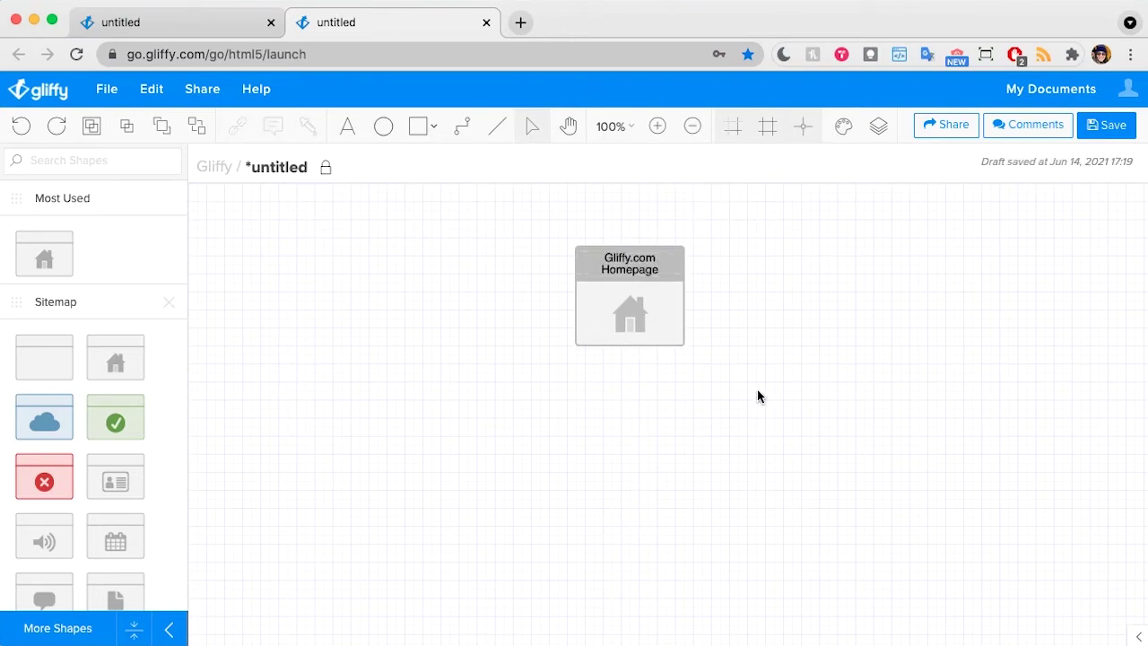
Open the Insert Link dialog for the homepage label and cancel it without adding a link
double_click(632, 260)
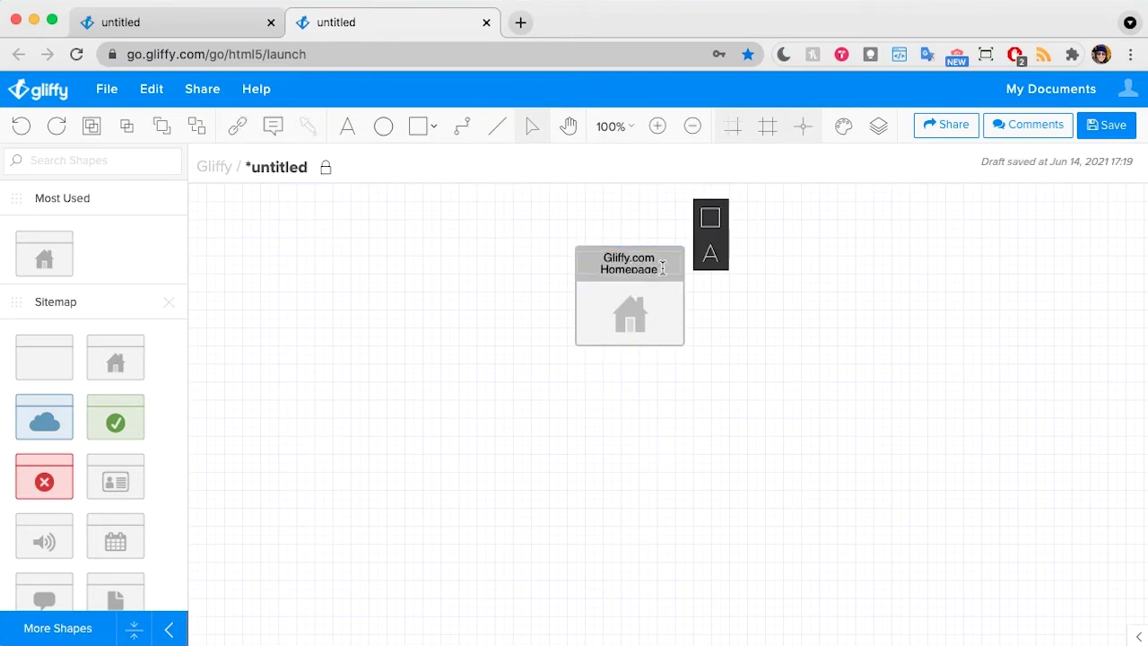
click(237, 126)
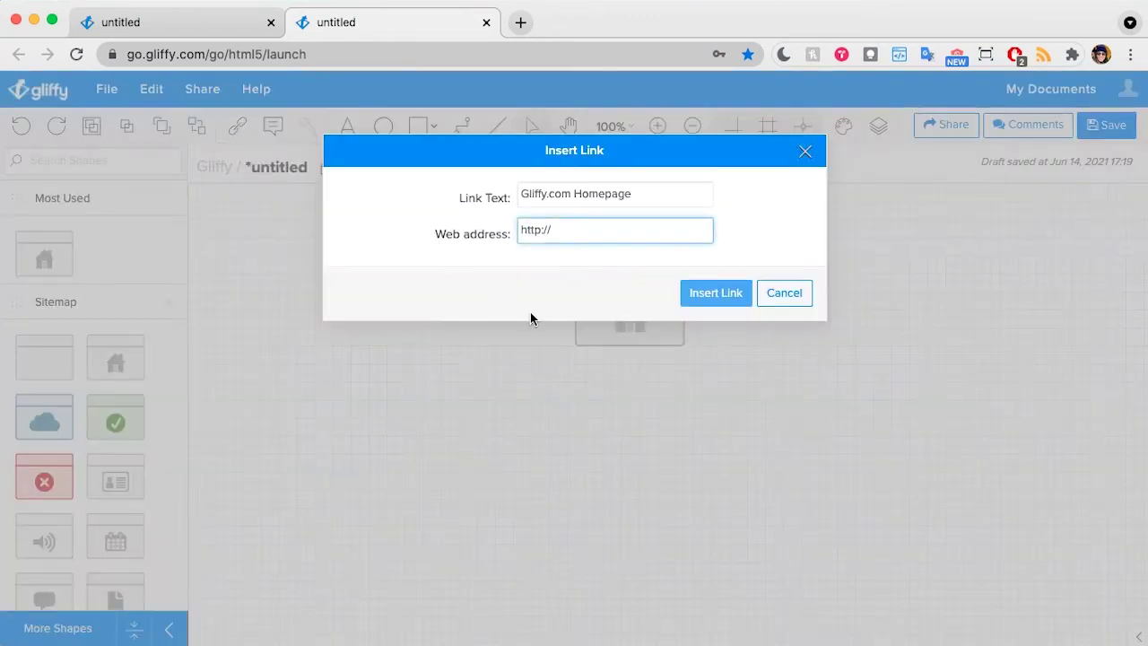
click(804, 152)
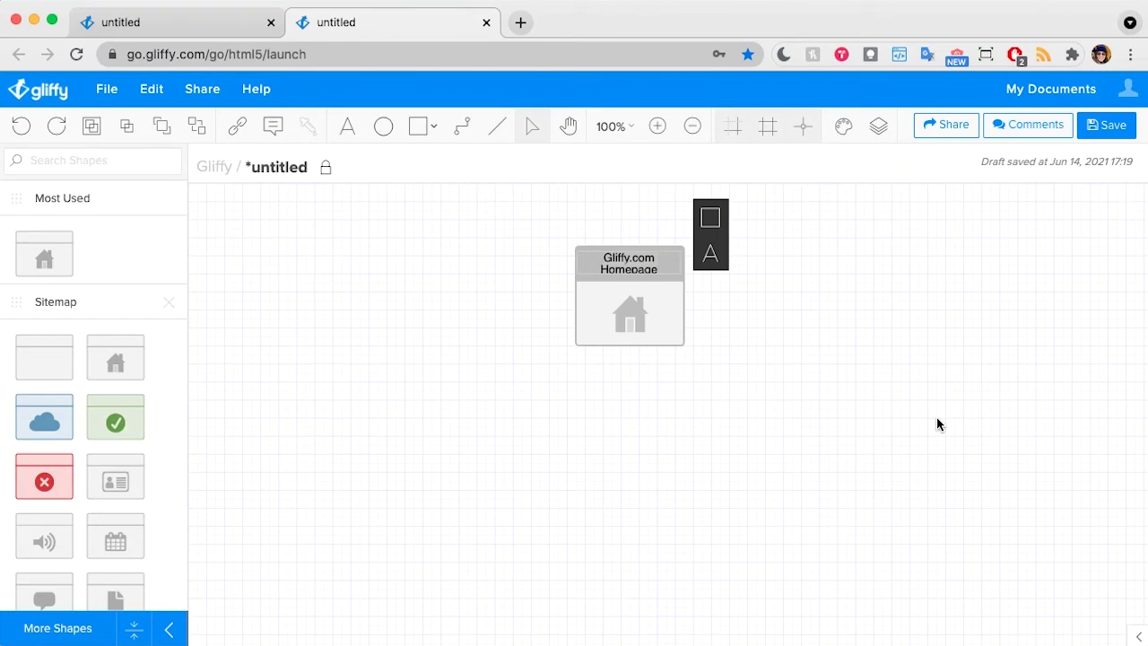
Add a form page shape below right of the homepage labelled 'Free Trial Sign Up'
click(833, 358)
scroll(773, 386, down, 1)
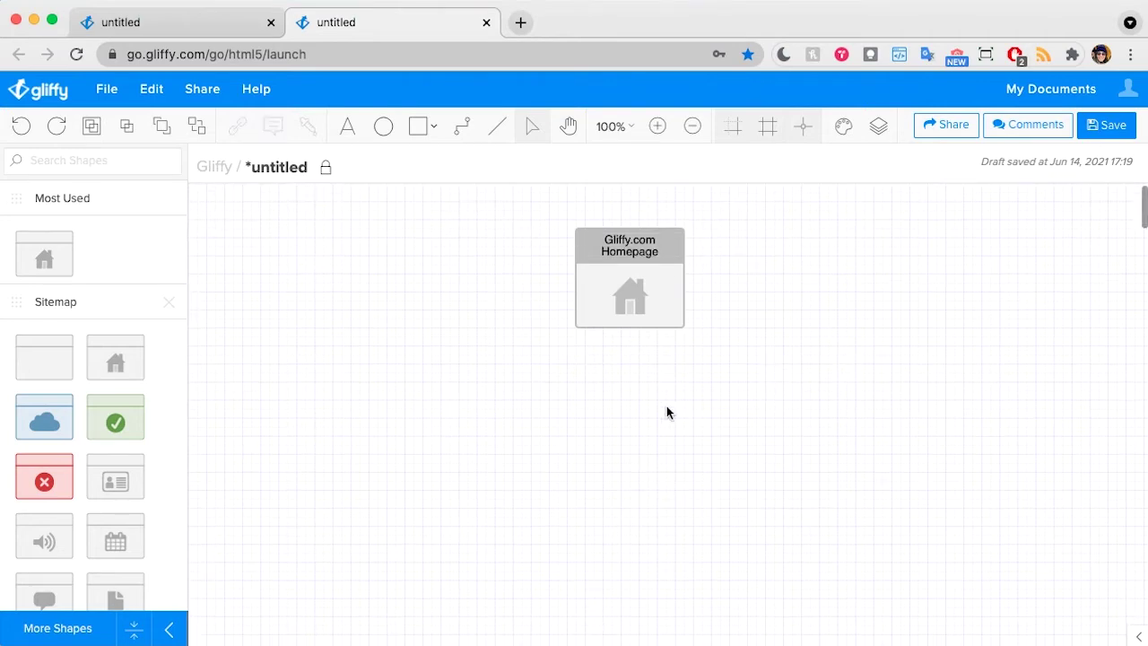
scroll(90, 482, down, 3)
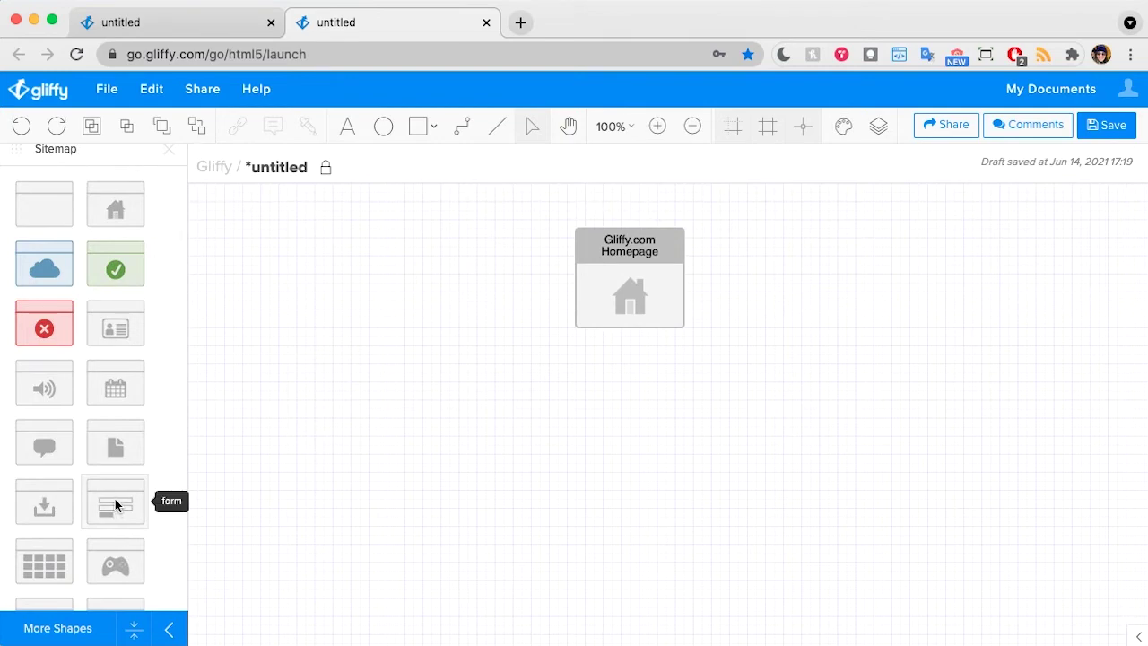
drag(115, 505, 711, 359)
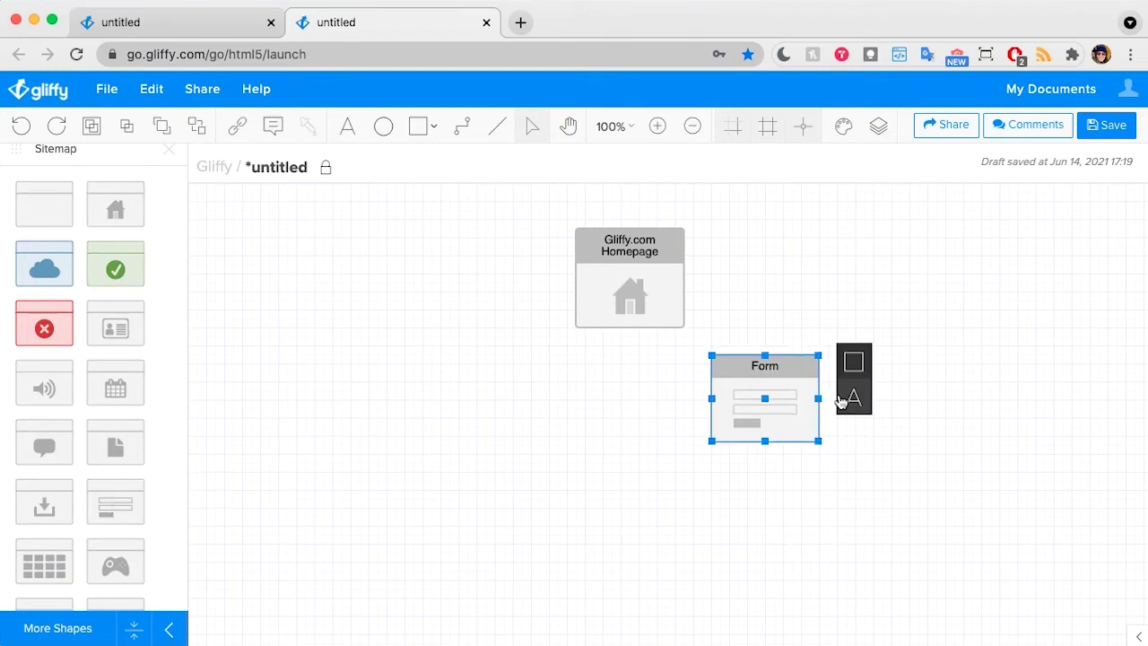
click(842, 401)
text(Free Trial Sign Up)
click(790, 311)
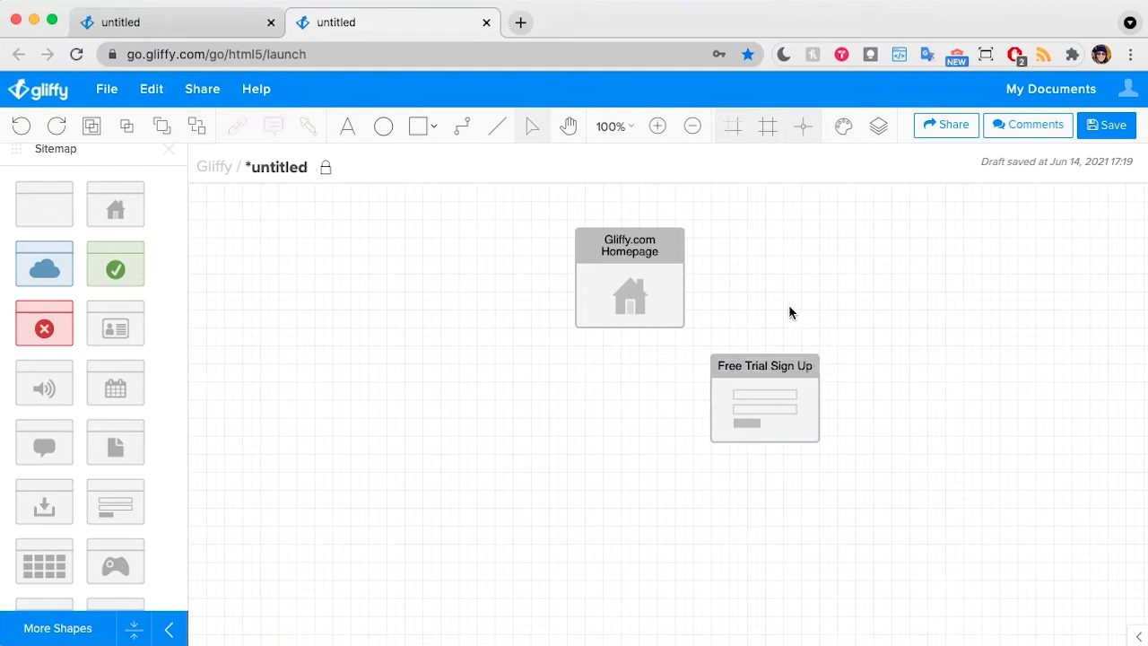
Fill the Free Trial Sign Up box green and move it further right
click(778, 401)
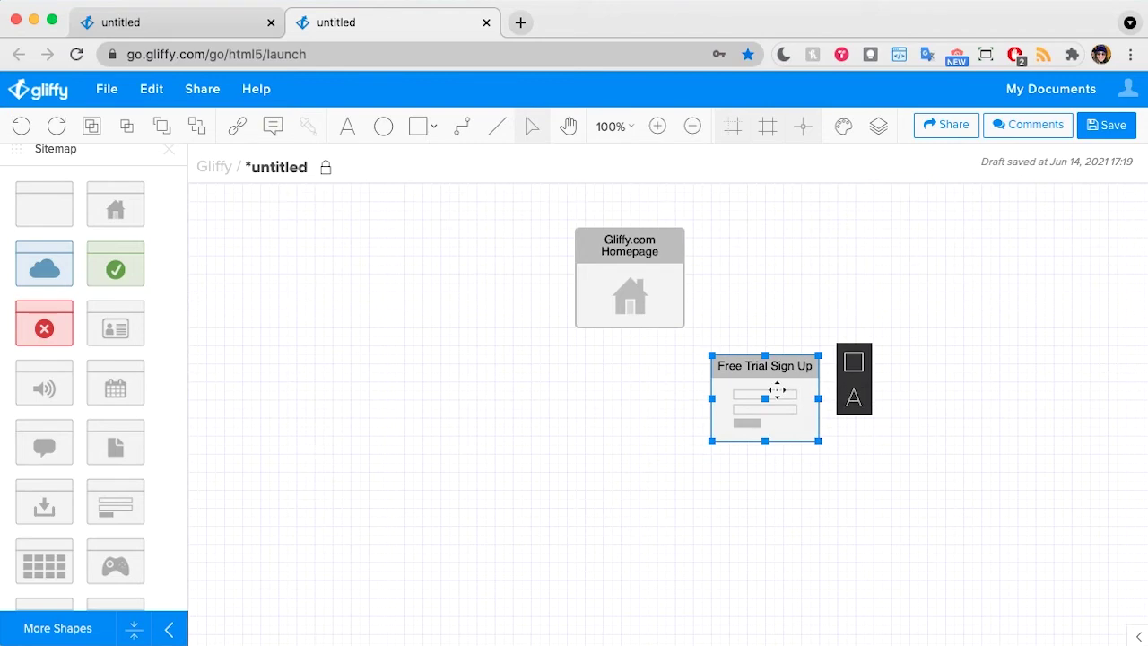
click(854, 361)
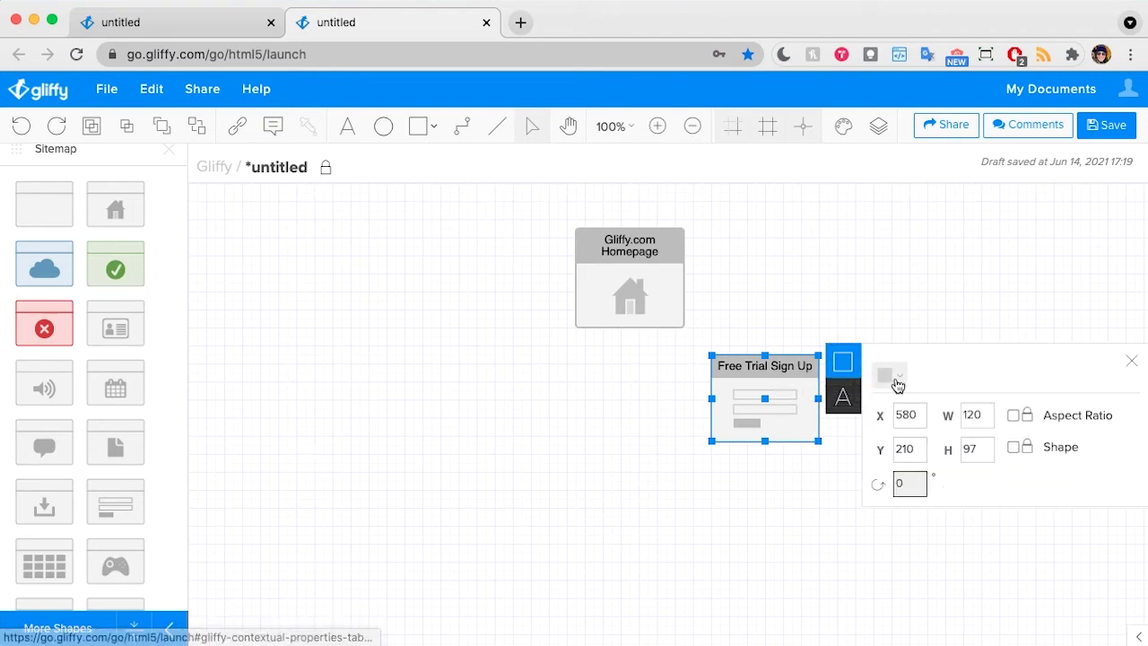
click(898, 384)
click(1059, 560)
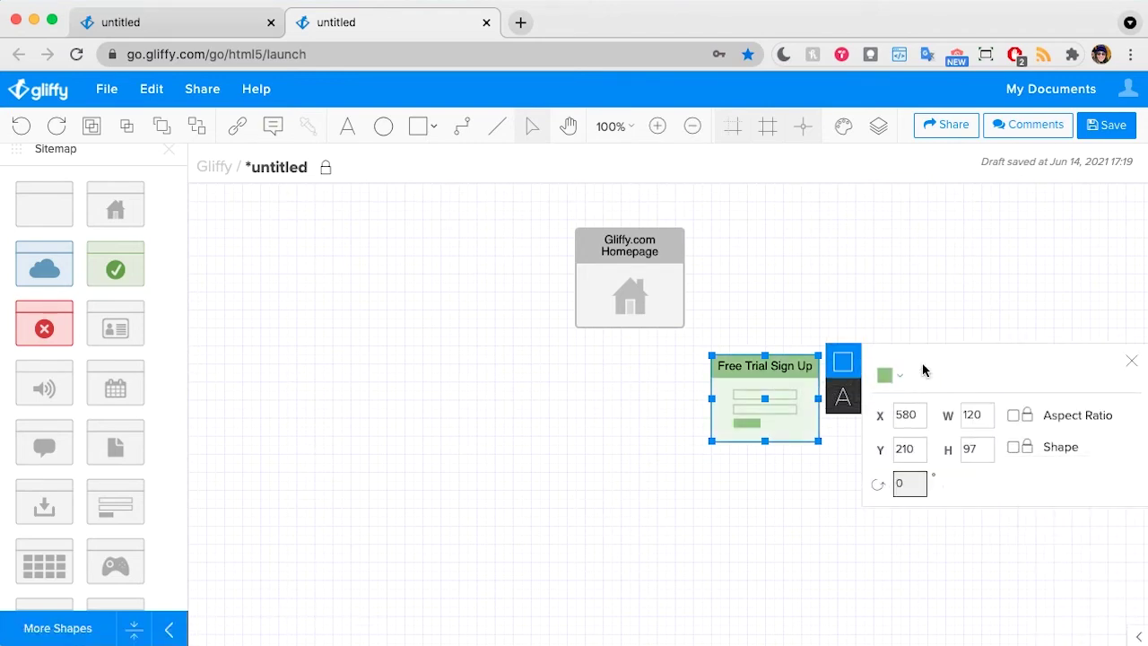
click(859, 299)
drag(743, 377, 896, 387)
click(946, 284)
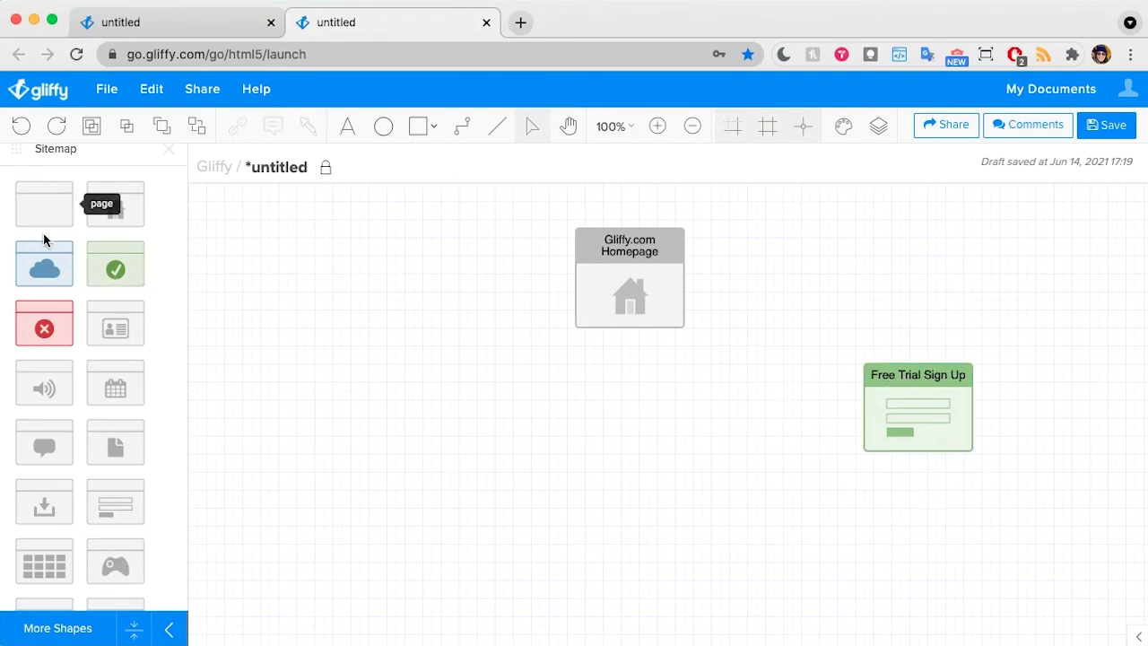
Add a Product Pages box below the homepage and a Solutions Pages copy to its left
drag(38, 218, 699, 364)
text(Ploduct Pages)
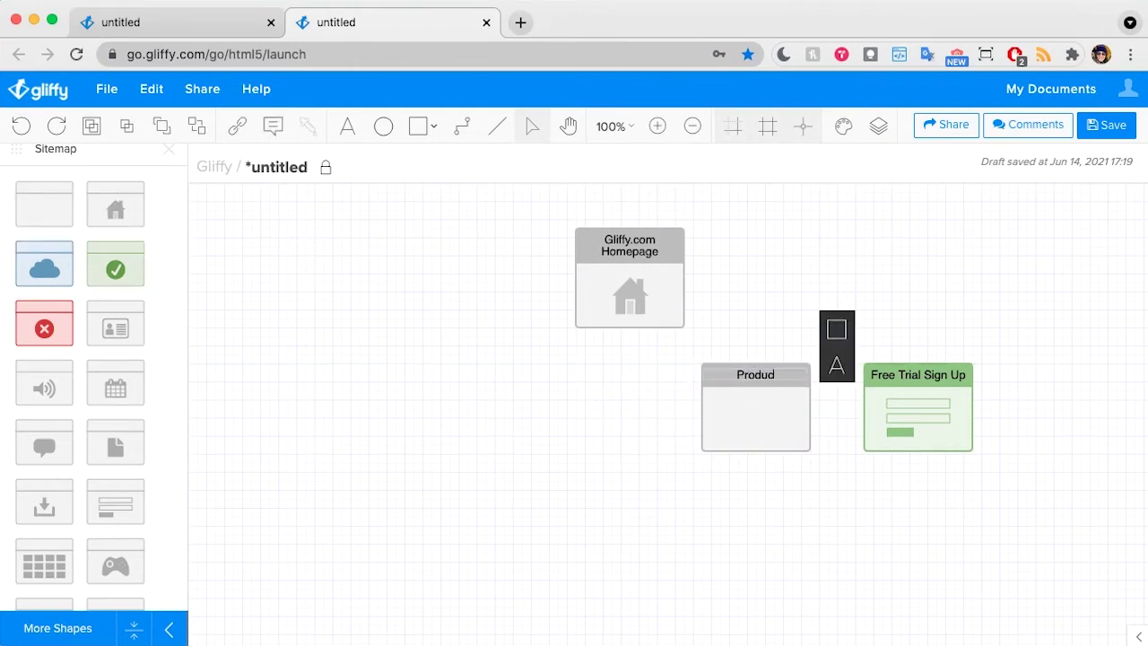
click(773, 327)
click(762, 408)
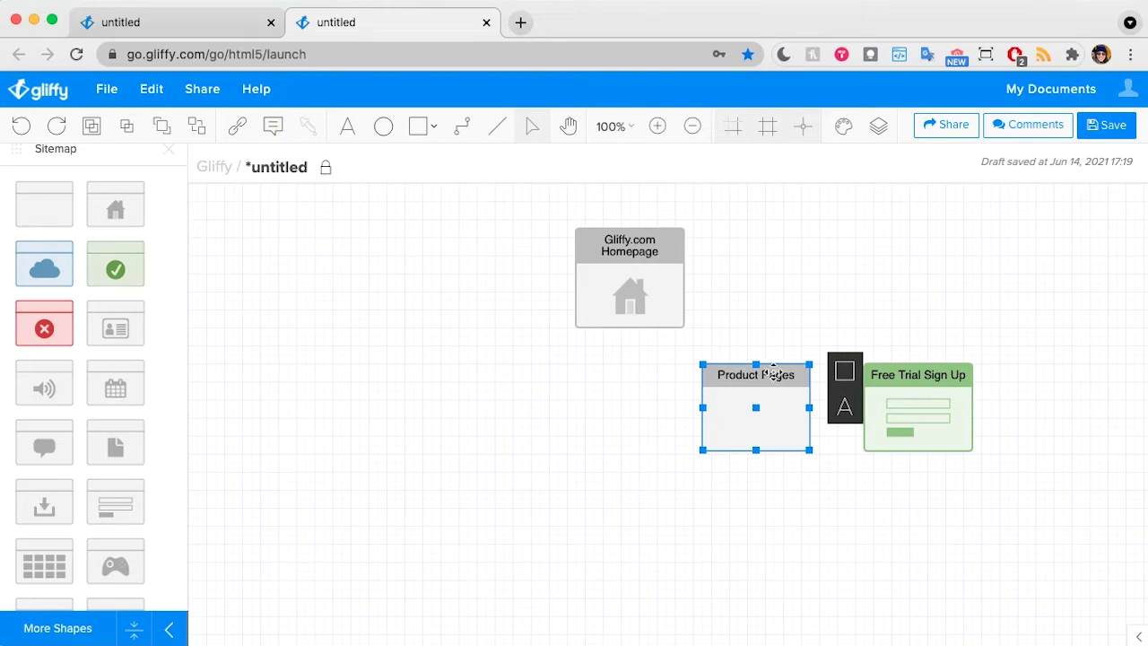
drag(765, 420, 620, 414)
text(Solutions Pages)
click(807, 317)
Add Resource Pages and Enterprise Page copies further left, then centre the homepage above the row
click(611, 409)
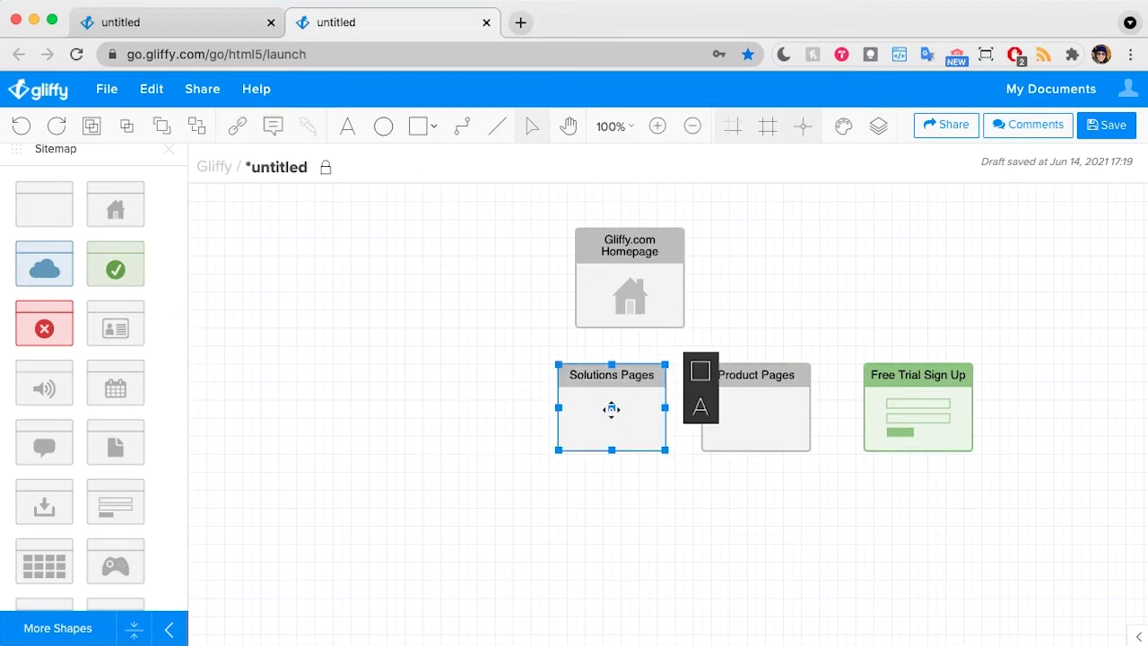
drag(611, 409, 455, 436)
text(Resour)
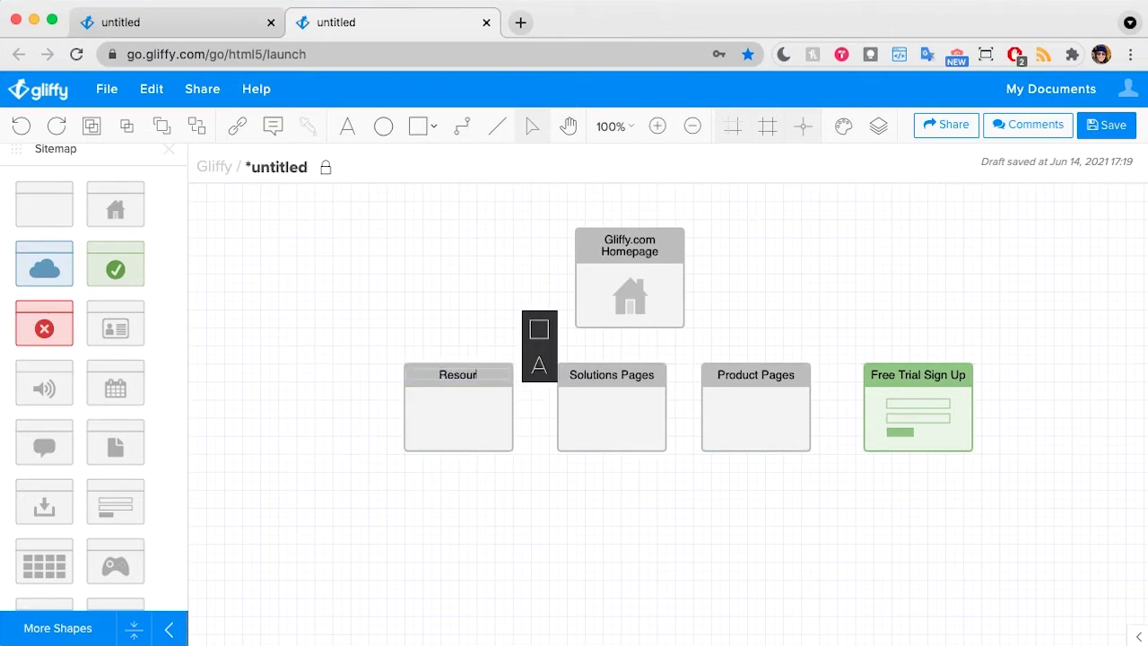
text(ce Pages)
click(363, 309)
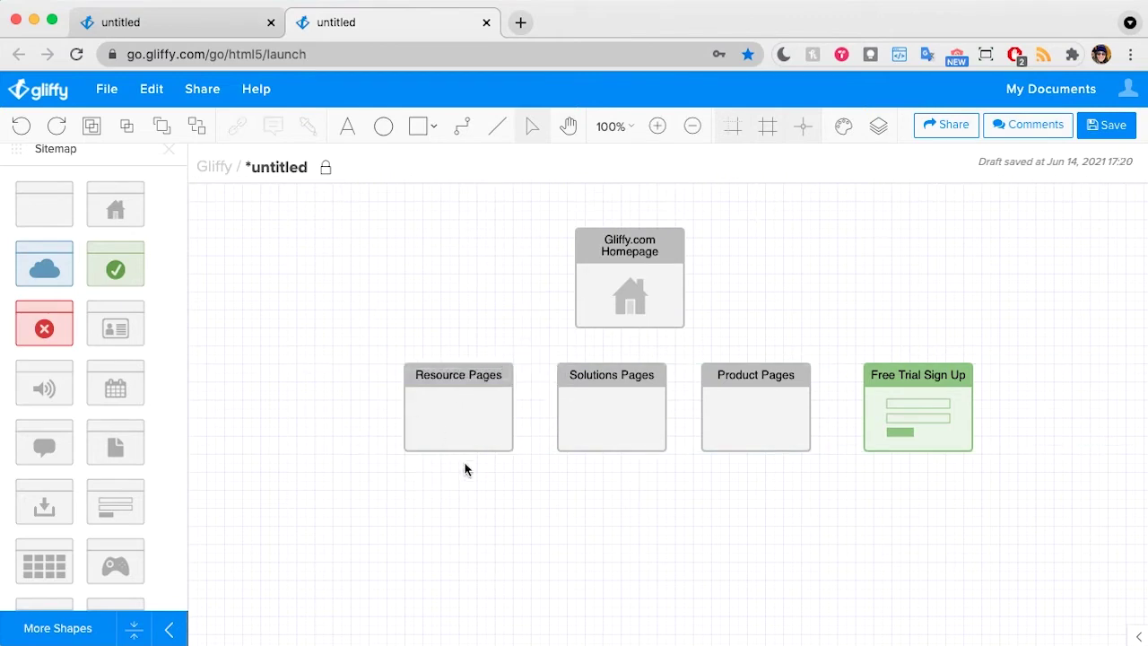
drag(479, 434, 303, 406)
text(Enterp)
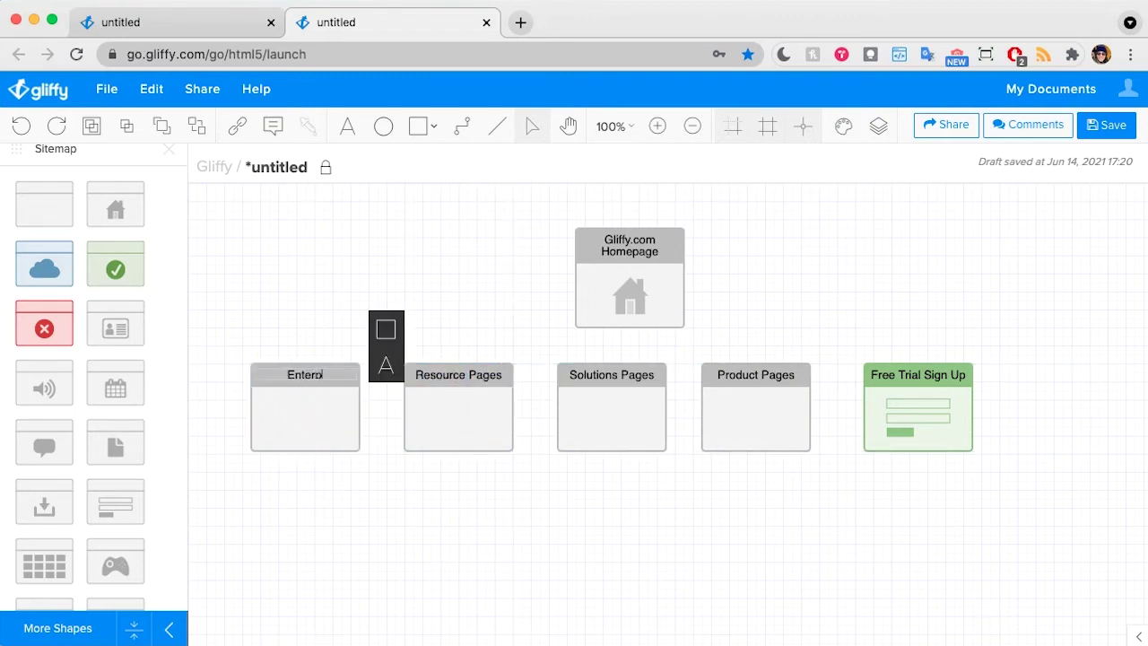
text(rise Page)
click(356, 271)
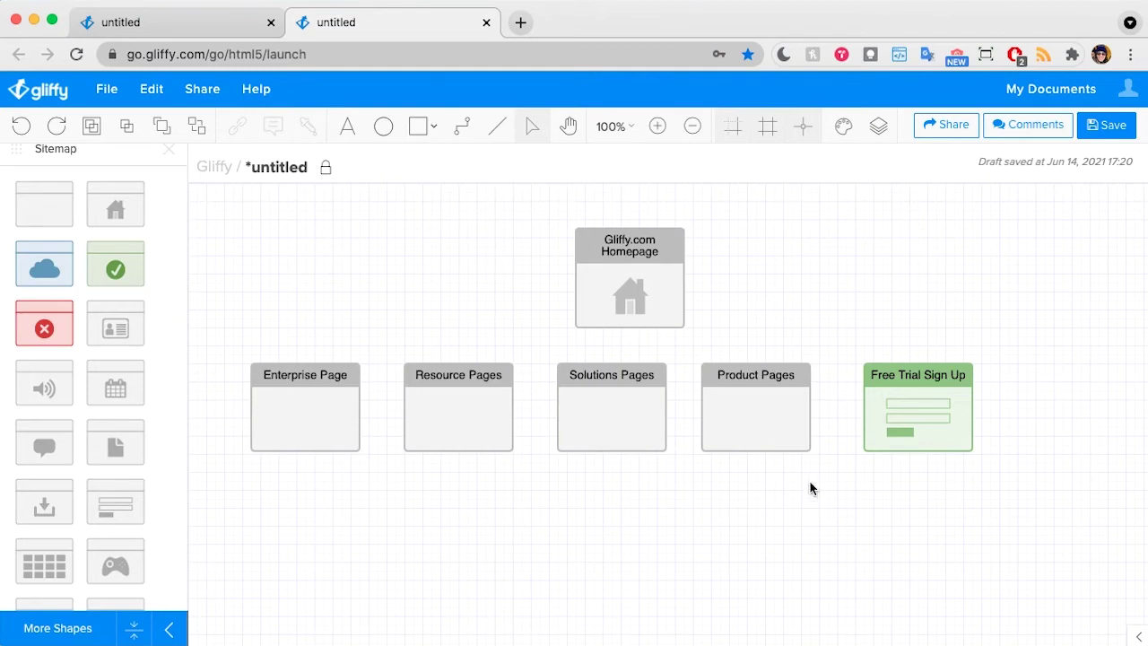
drag(659, 256, 643, 251)
click(633, 588)
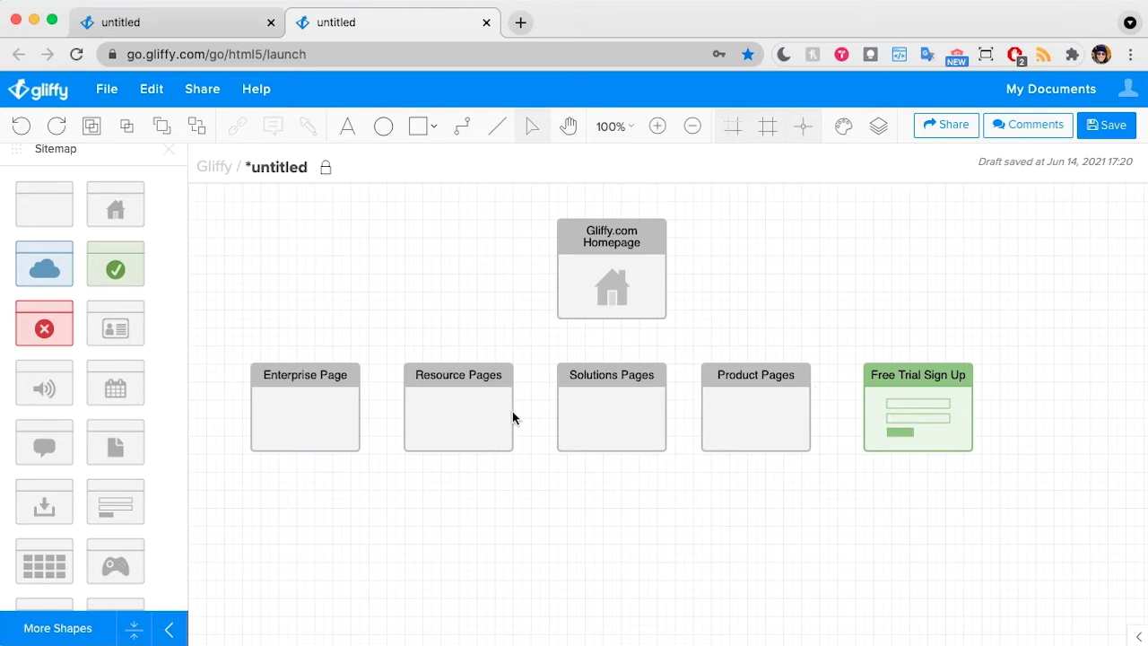
Place a square under Product Pages labelled 'Gliffy Online' and shrink it
scroll(141, 533, up, 3)
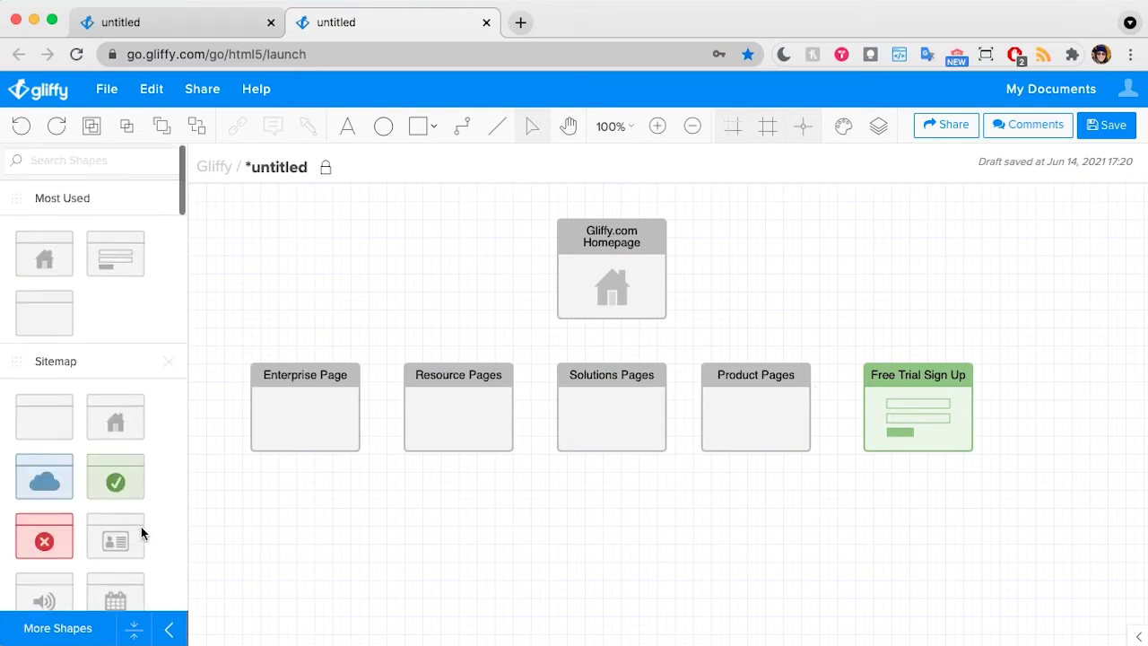
scroll(141, 532, down, 6)
scroll(140, 532, down, 15)
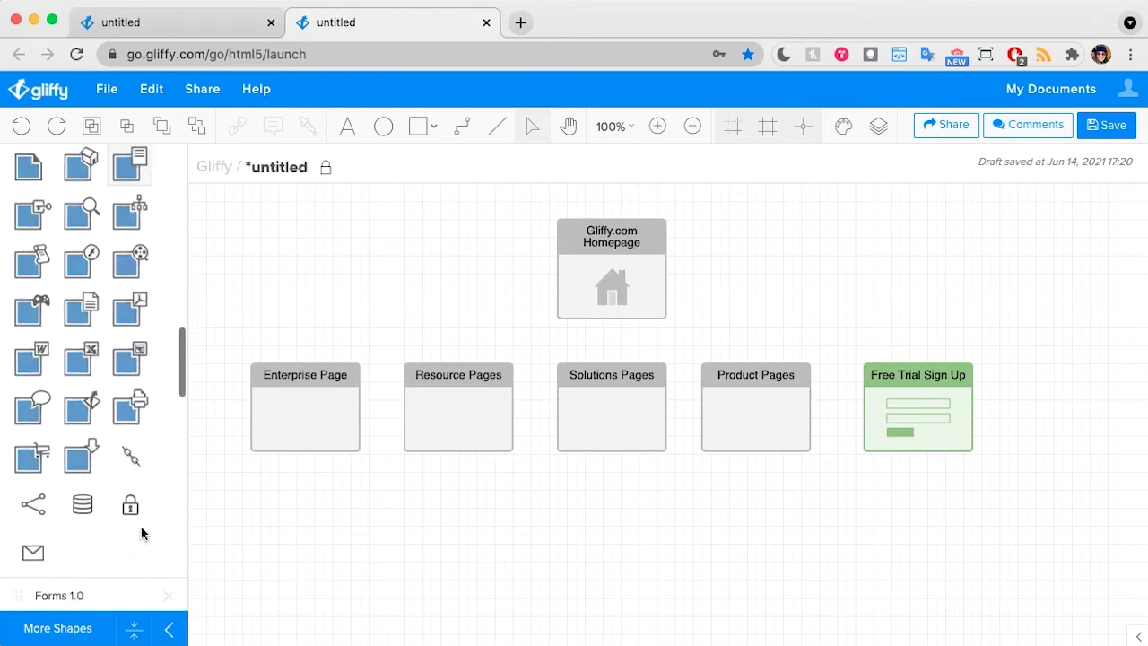
scroll(141, 533, up, 5)
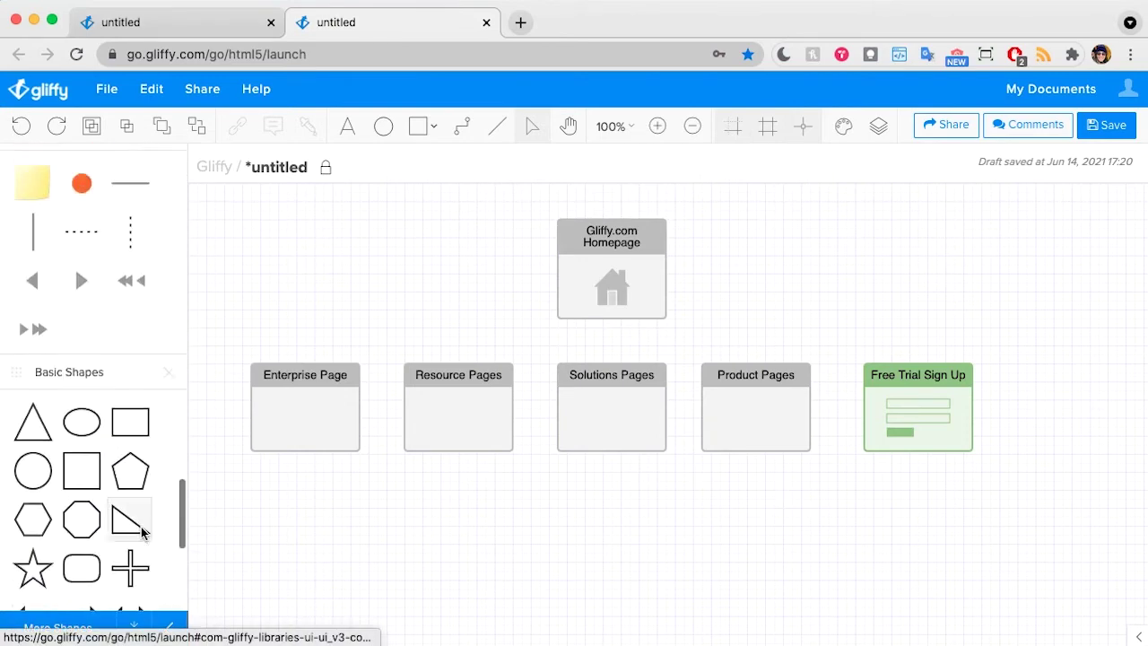
scroll(140, 533, down, 2)
drag(82, 305, 712, 400)
text(Gliffy Online)
click(806, 517)
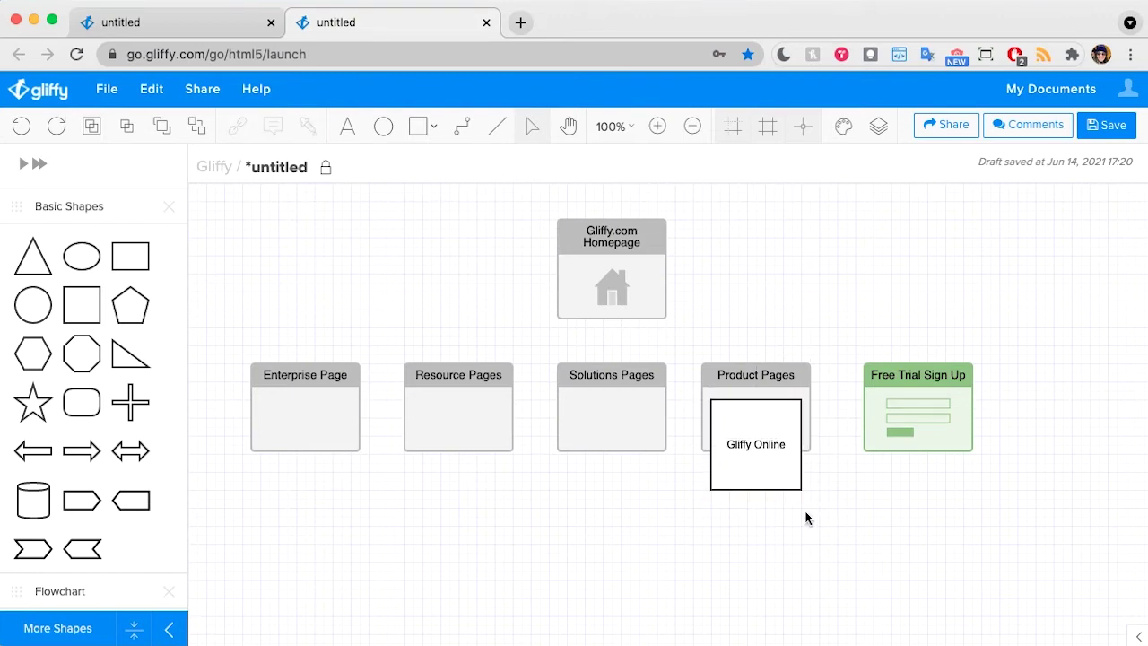
click(741, 444)
drag(756, 490, 754, 563)
click(792, 553)
Duplicate it as a 'Gliffy Diagrams for Confluence' box
key(ctrl+d)
text(Gliffy Diagrams for Confluence)
click(859, 623)
scroll(859, 625, down, 2)
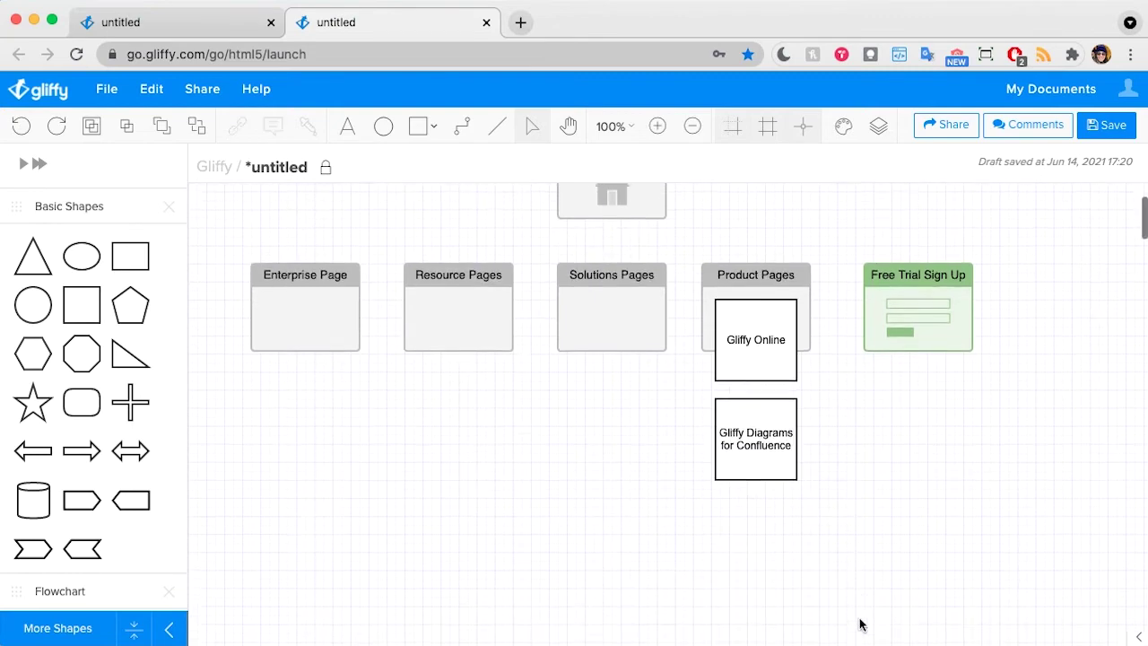
scroll(860, 624, down, 1)
Duplicate the Confluence box below and relabel it 'Gliffy Diagrams for Jira'
click(744, 410)
key(super+d)
drag(760, 438, 756, 518)
double_click(756, 519)
key(BackSpace)
text(Gliffy Diagrams)
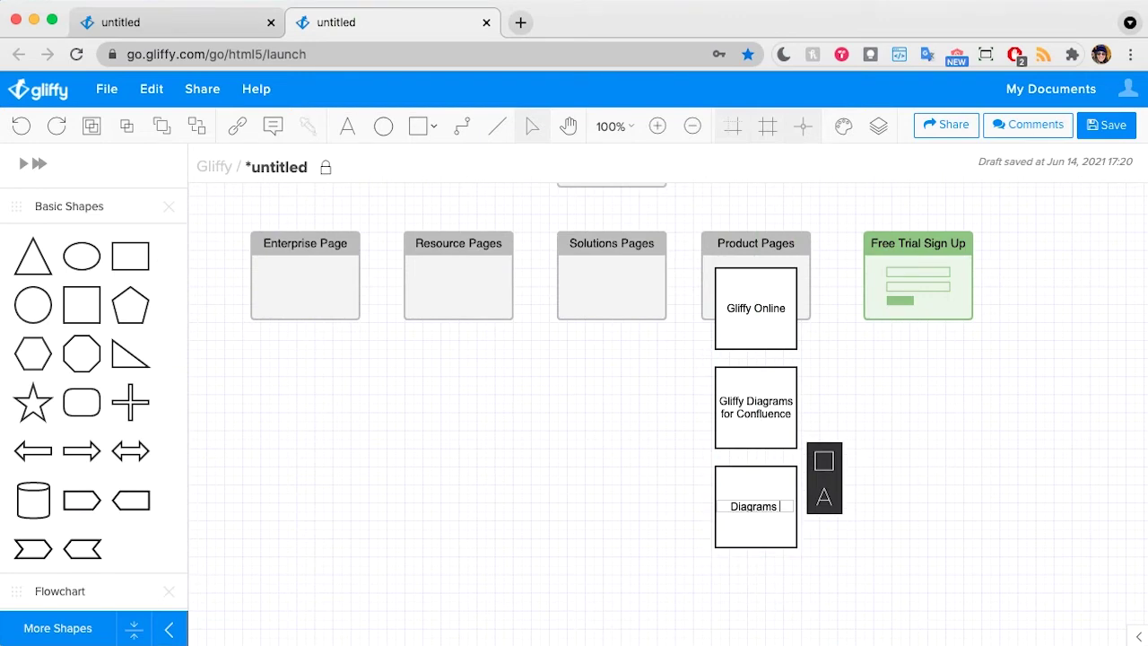
text( for Jira)
click(930, 482)
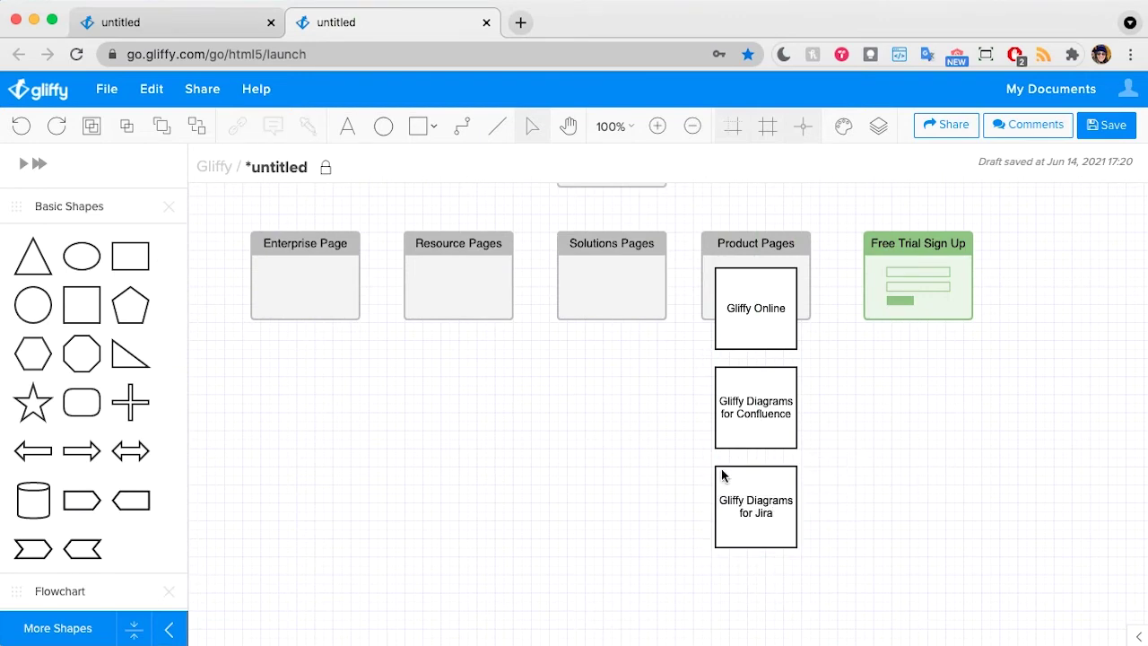
scroll(720, 472, up, 3)
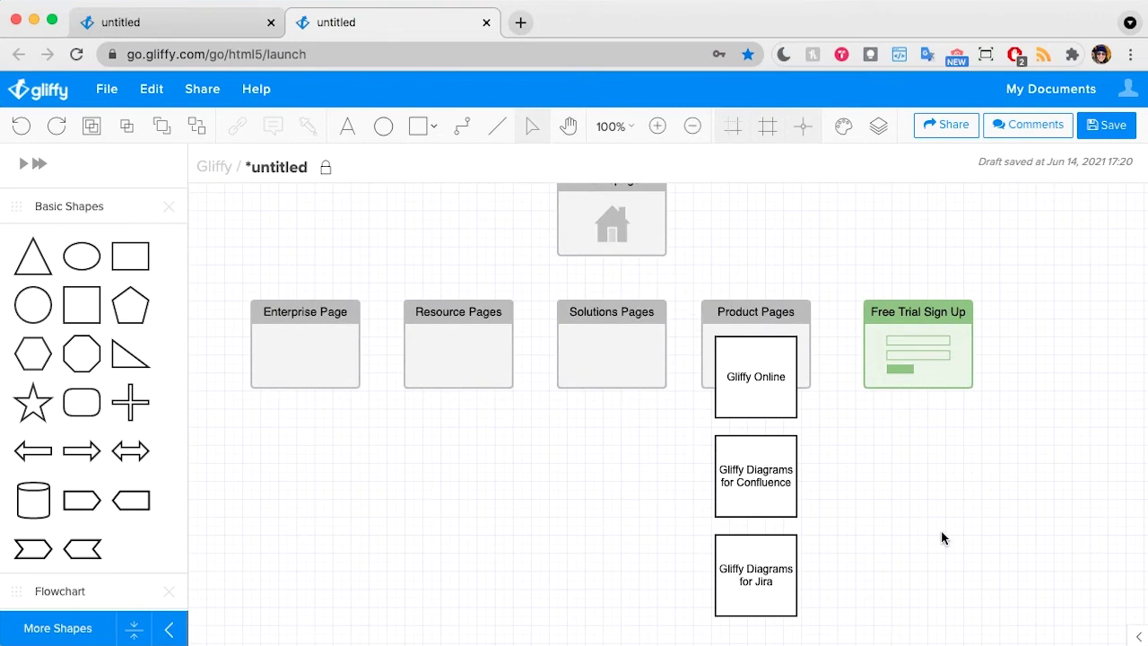
Copy a sub-page box under Solutions Pages labelled 'Diagrams for Software Engineering / IT'
scroll(942, 530, up, 2)
drag(764, 429, 614, 442)
text(Diagrams)
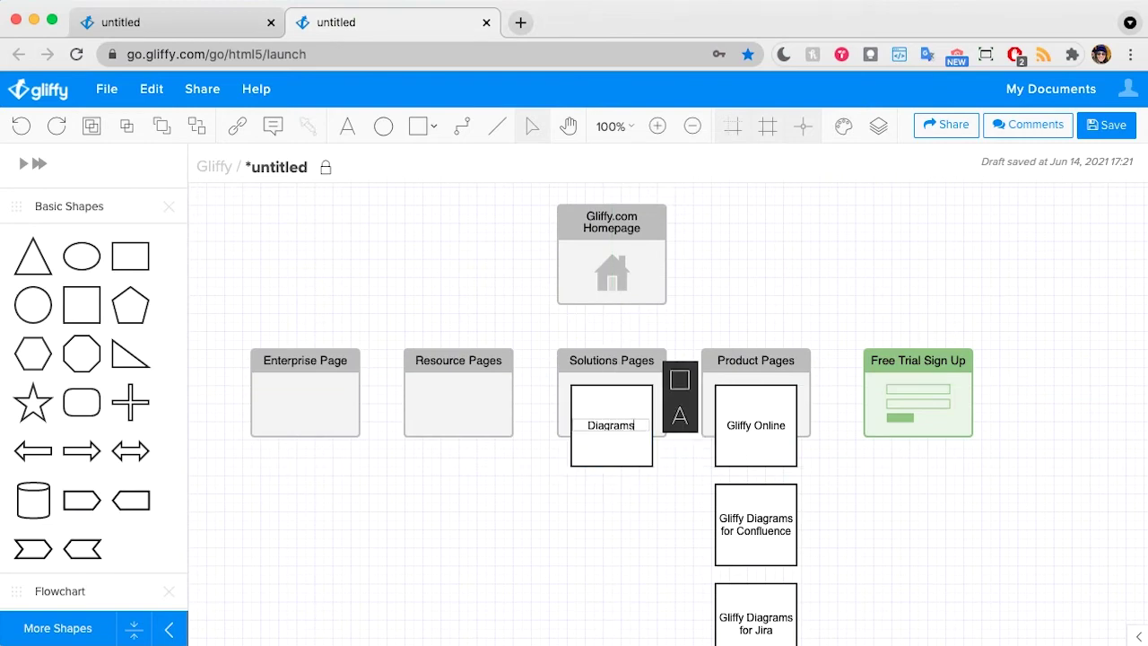
text( for Software )
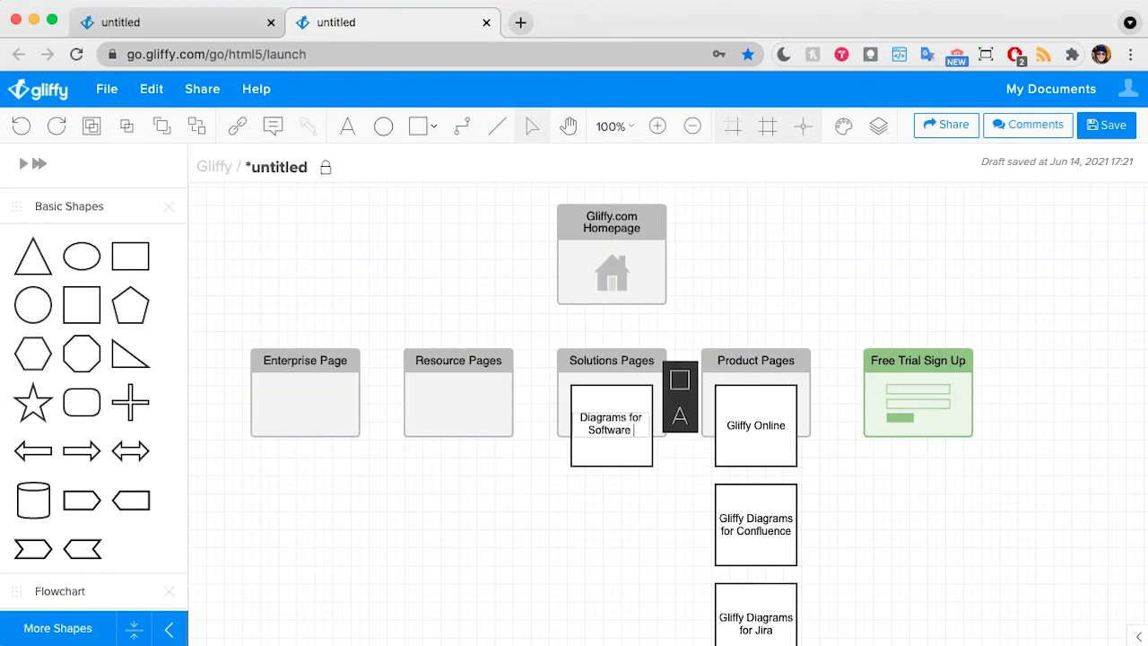
text(Engineering / IT)
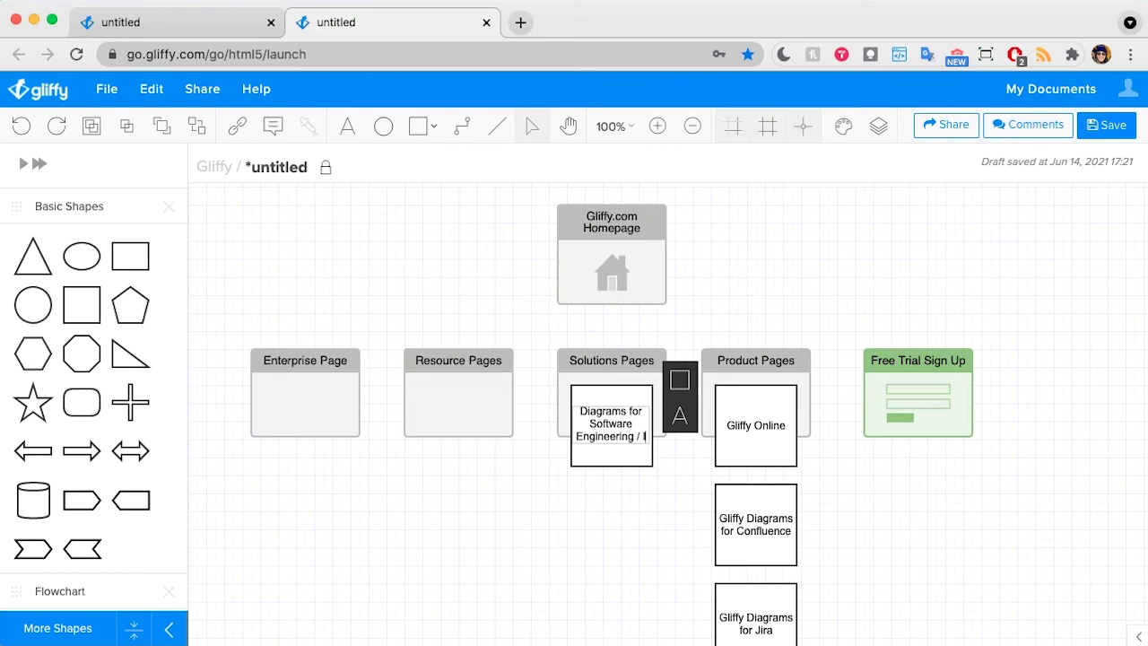
click(648, 528)
Duplicate it below as 'Diagrams for Design Projects'
click(611, 437)
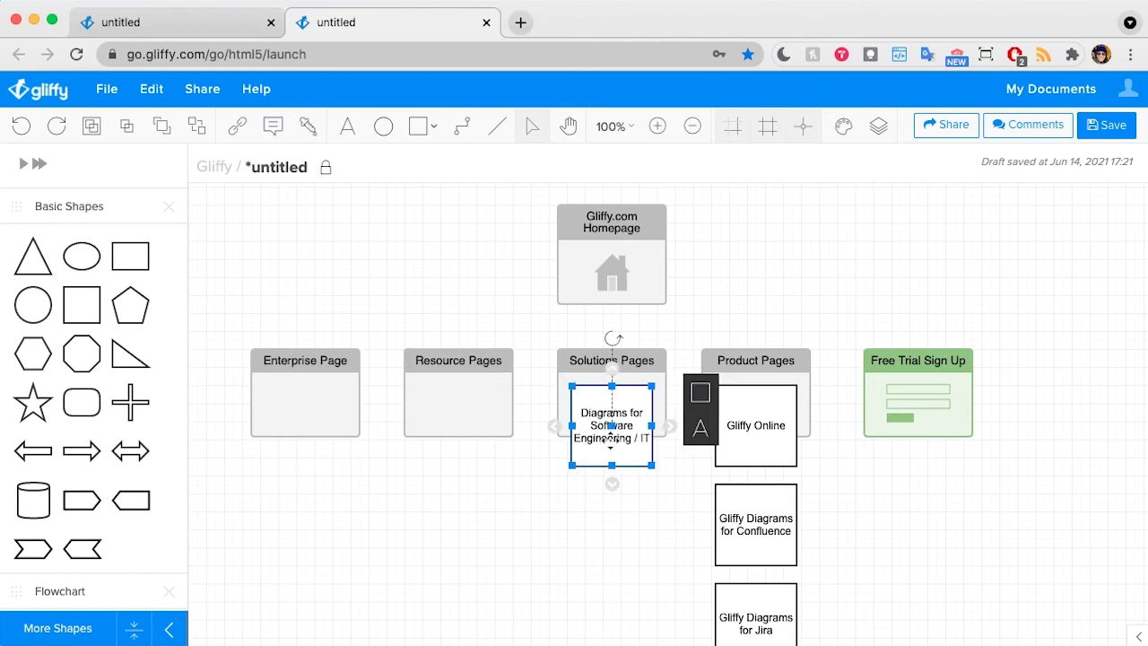
key(super+d)
drag(611, 437, 611, 525)
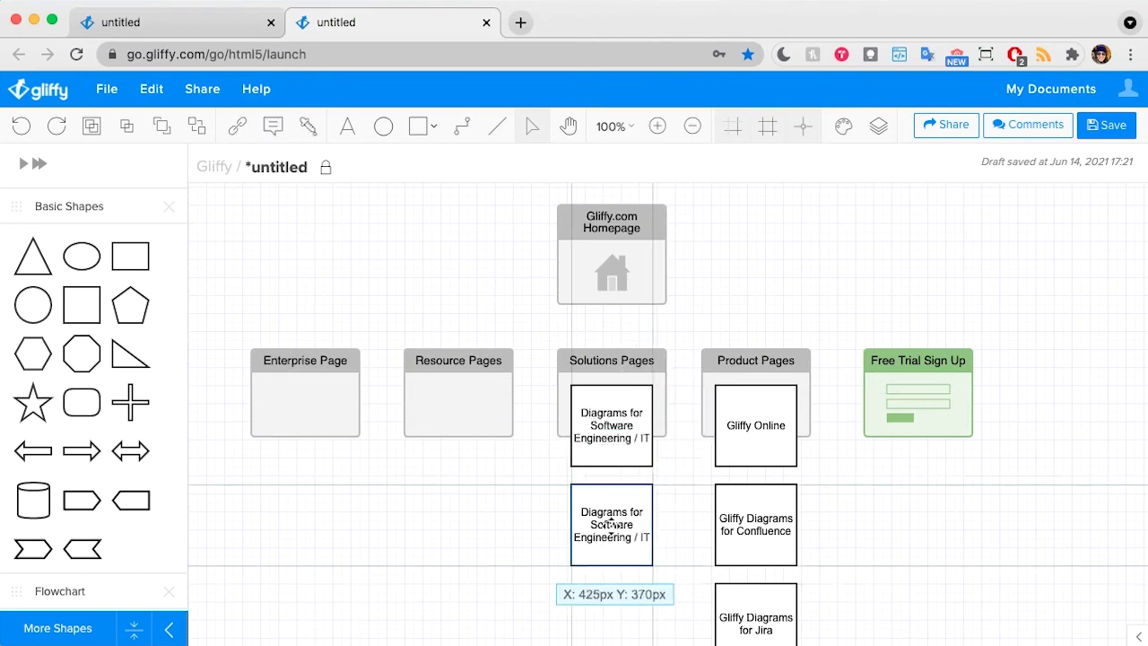
double_click(611, 525)
text(Diagrams for )
text(Design Projects)
click(500, 570)
Copy the Design Projects box beneath it as 'Diagrams for Businesses'
scroll(503, 563, down, 3)
click(614, 425)
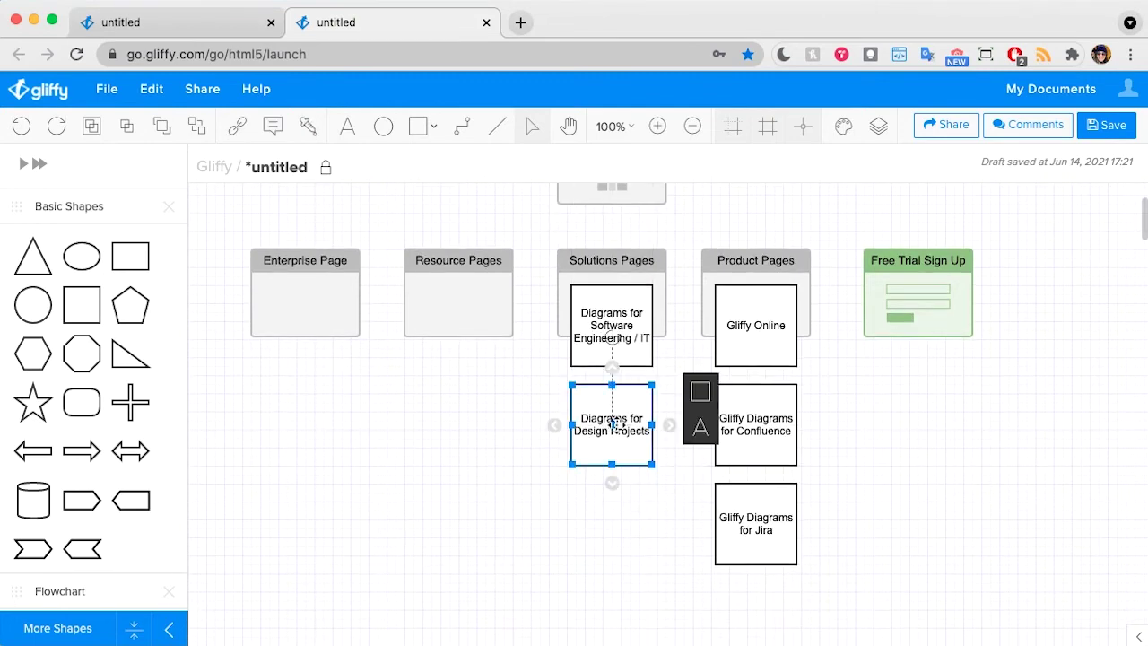
drag(614, 426, 611, 549)
text(Diagrams for Businesses)
click(491, 517)
scroll(540, 520, up, 3)
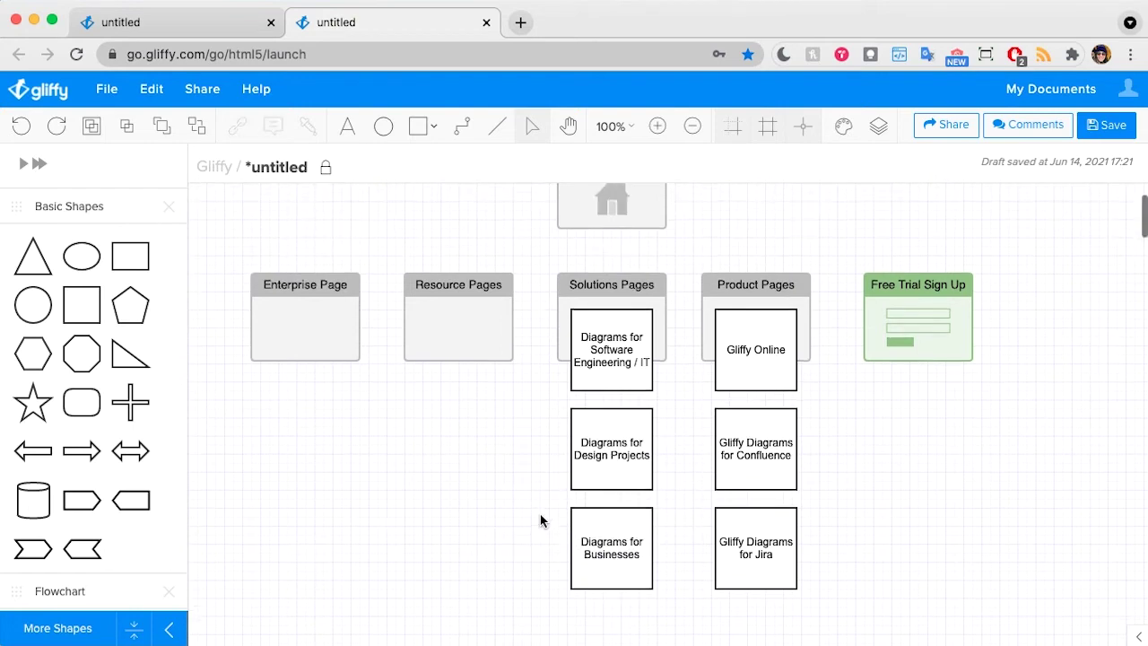
Copy a sub-page box under Resource Pages labelled 'Videos'
click(605, 379)
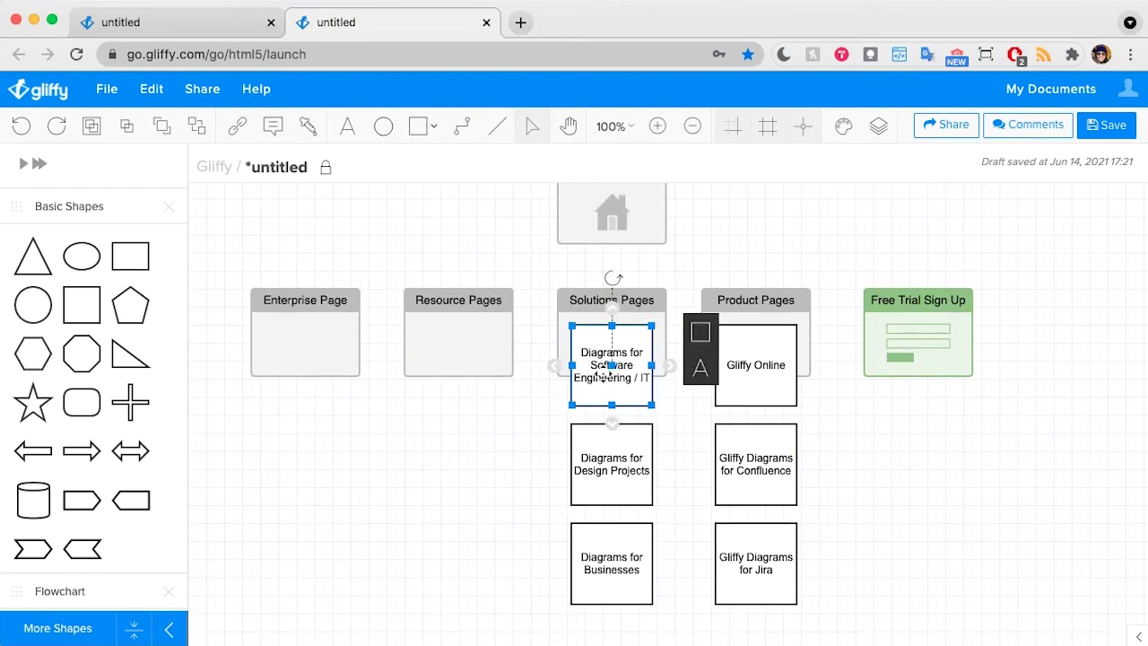
drag(605, 377, 464, 388)
text(Videos)
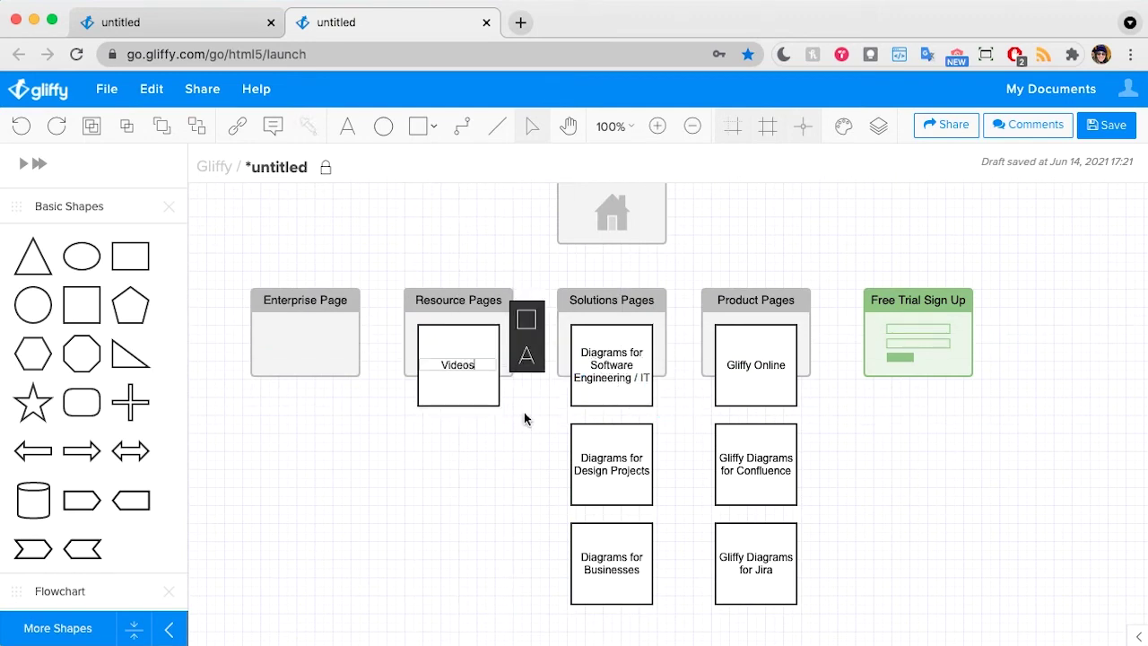
click(451, 446)
Copy the Videos box below it as 'Blog'
click(446, 372)
drag(445, 372, 458, 587)
text(Blog)
click(459, 620)
Add a 'Webinars' box and place a copy of it directly below
click(454, 482)
text(Webinars)
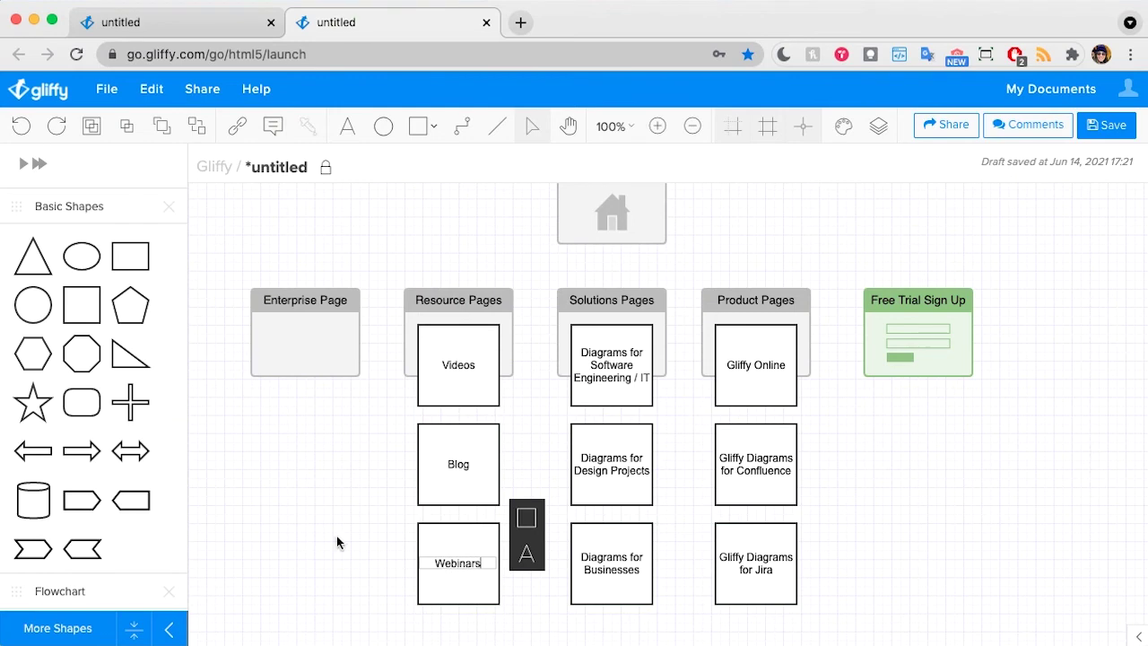
click(334, 539)
scroll(503, 491, down, 5)
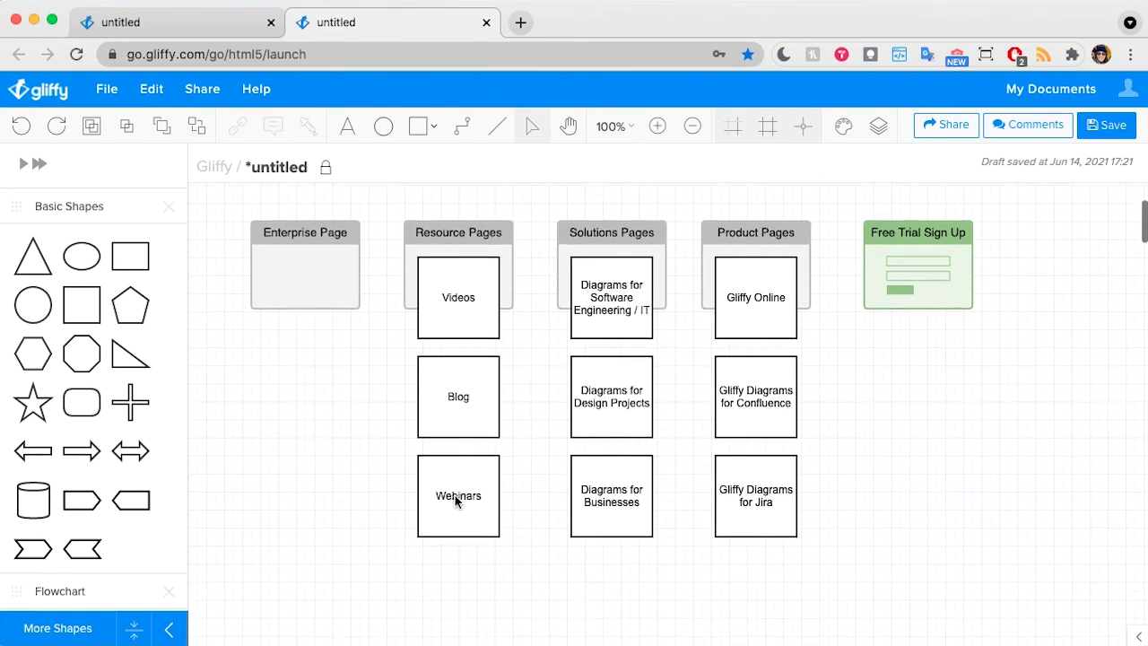
click(457, 498)
mouse_move(455, 500)
mouse_down()
mouse_move(479, 477)
mouse_move(469, 546)
mouse_move(464, 522)
mouse_move(461, 535)
mouse_up()
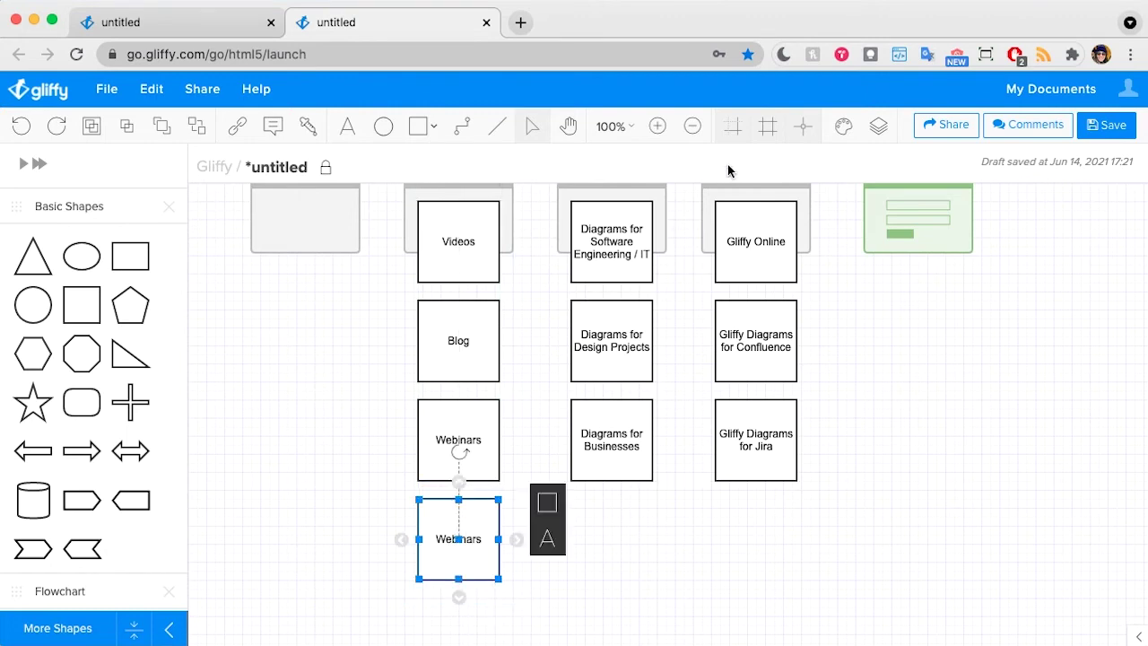
Show the canvas grid, deselect the Webinars copy and scroll back up to the homepage
click(775, 131)
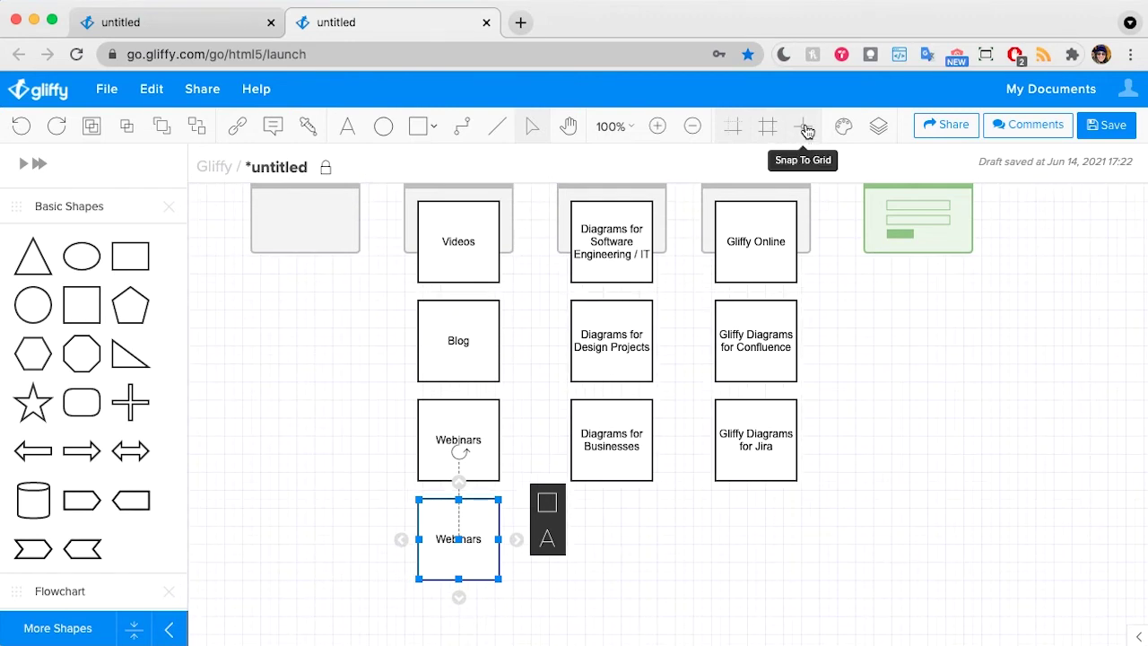
click(733, 493)
scroll(691, 545, up, 1)
scroll(686, 549, up, 2)
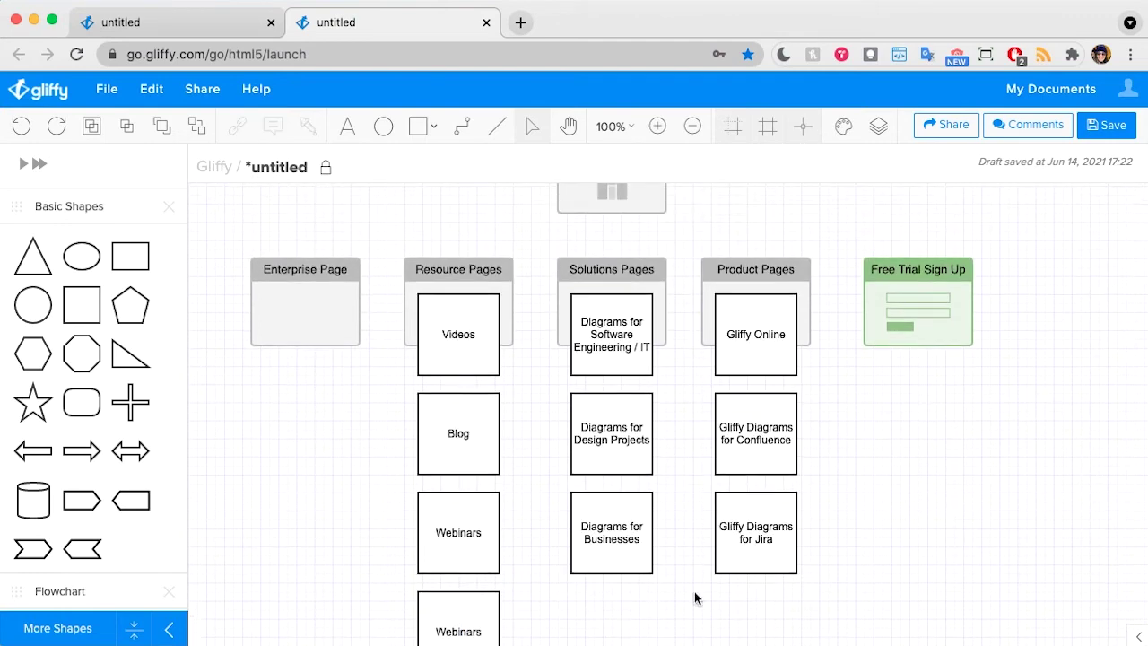
scroll(830, 340, down, 2)
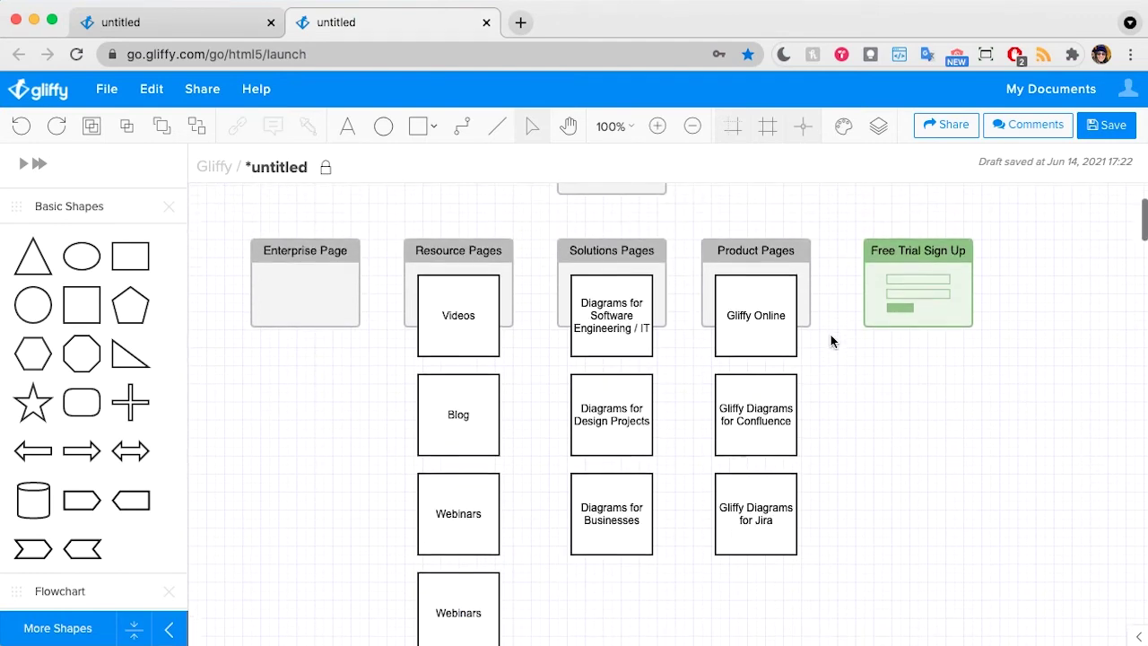
scroll(830, 340, up, 4)
scroll(830, 335, up, 1)
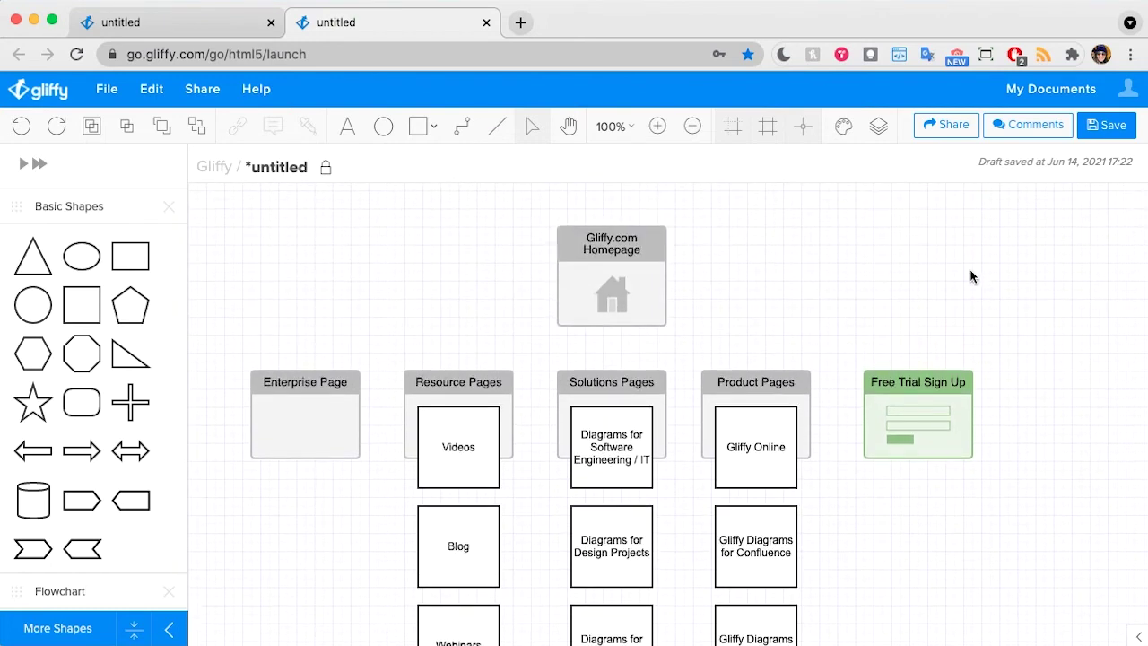
Connect Enterprise, Resource, Solutions, Product Pages and Free Trial Sign Up to the homepage, then nudge Free Trial Sign Up left
click(460, 132)
drag(612, 325, 309, 371)
drag(459, 369, 611, 327)
drag(612, 370, 612, 326)
mouse_move(757, 370)
mouse_down()
mouse_move(639, 348)
mouse_move(612, 328)
mouse_up()
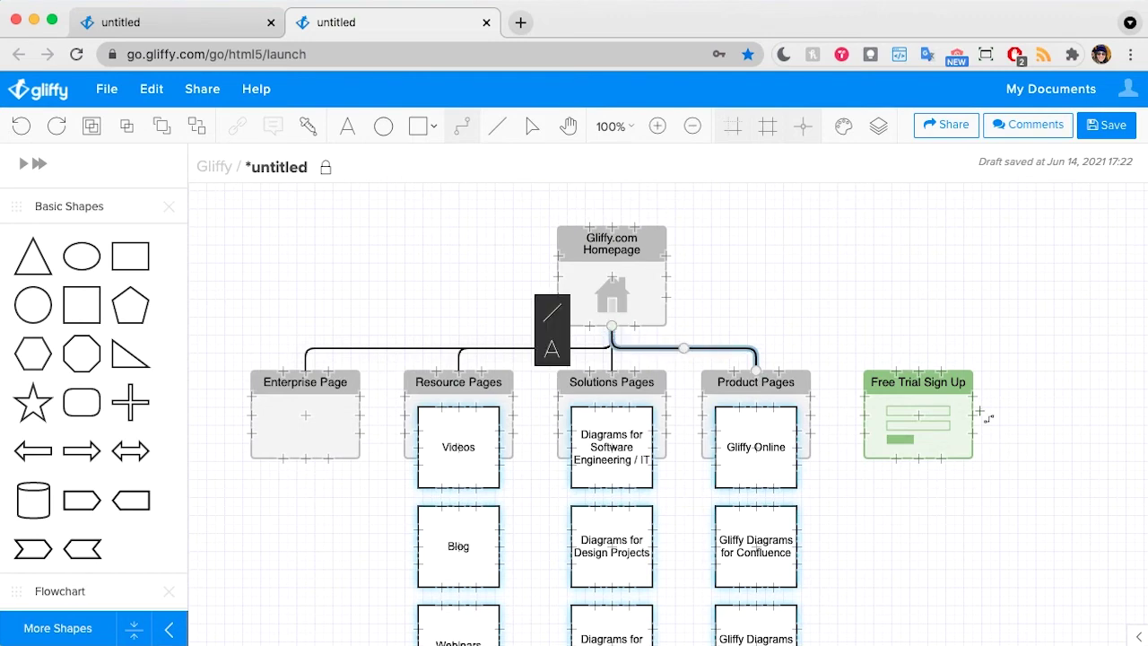
drag(918, 369, 611, 327)
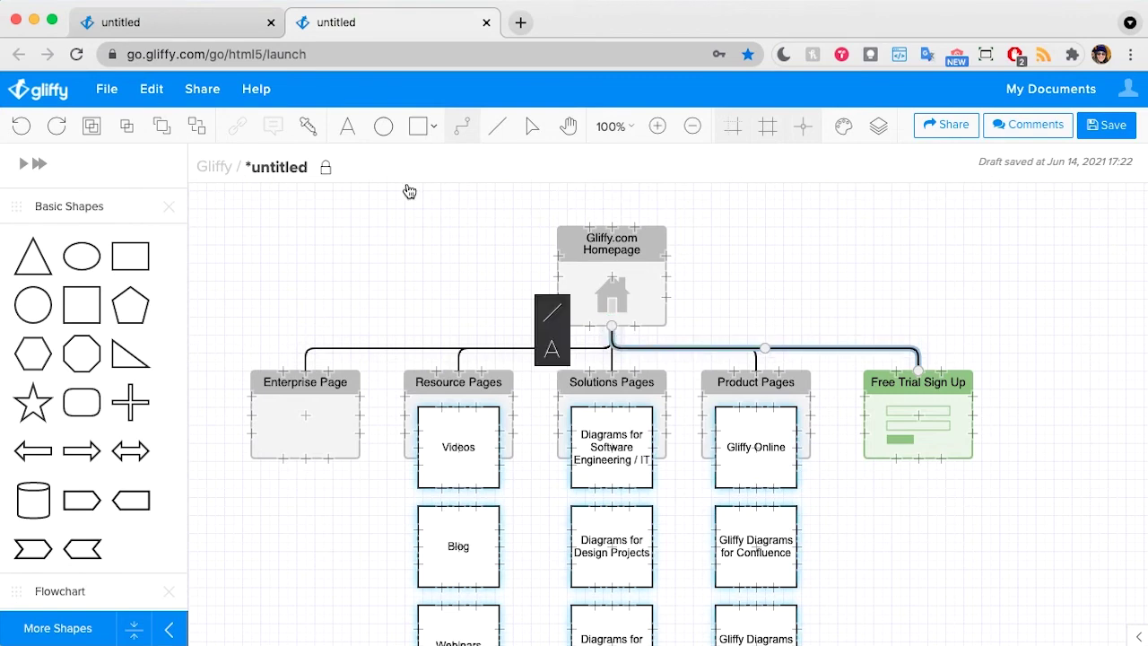
click(532, 126)
drag(917, 394, 891, 408)
Draw connectors down the Resource Pages column to its Videos, Blog and Webinars boxes
click(952, 288)
scroll(756, 330, down, 2)
click(462, 126)
drag(402, 350, 417, 582)
scroll(419, 501, down, 5)
drag(419, 501, 418, 501)
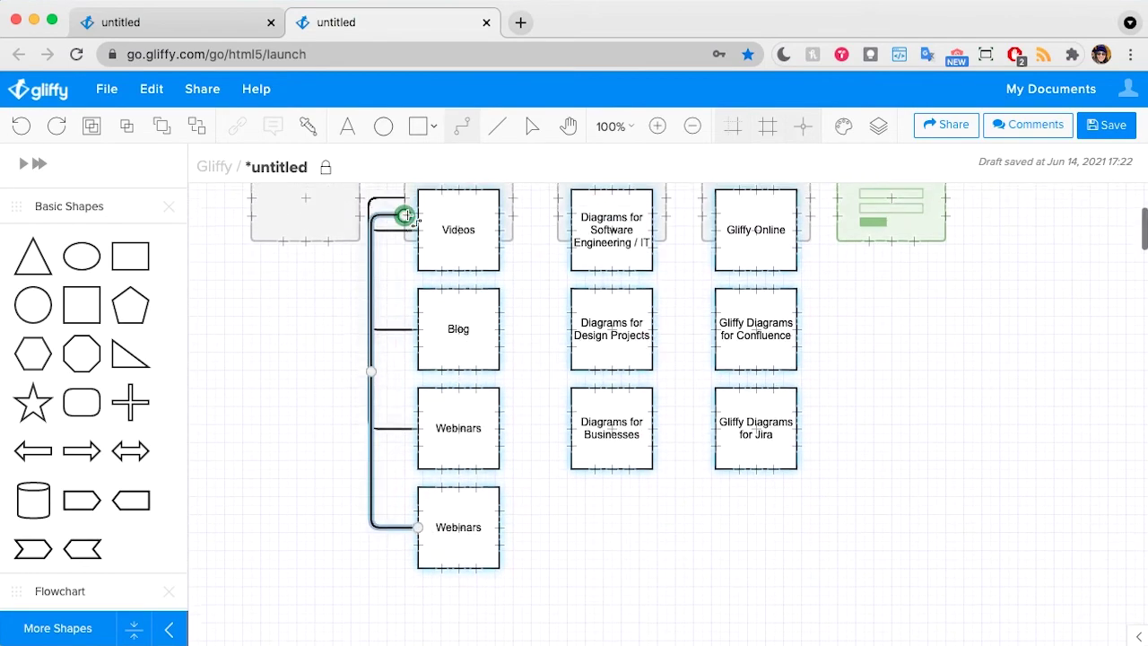
scroll(403, 224, up, 2)
Align the vertical segments of the Resource Pages connectors at the same position
key(Escape)
mouse_move(368, 353)
mouse_down()
mouse_move(369, 410)
mouse_move(386, 362)
mouse_up()
click(369, 323)
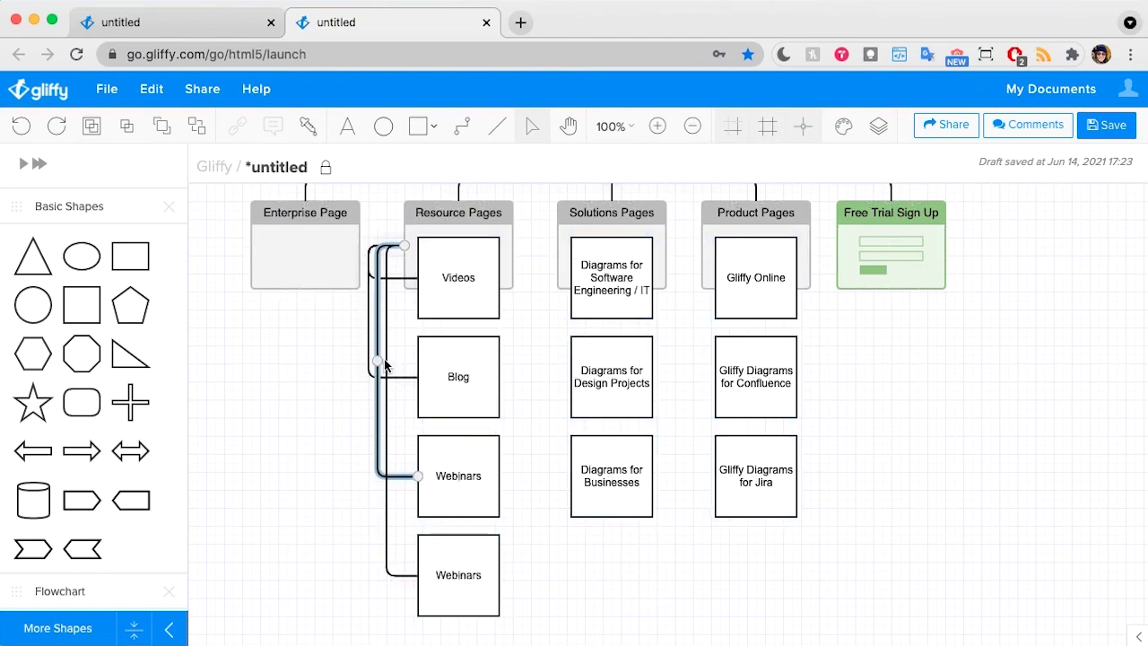
click(371, 354)
drag(364, 312, 385, 311)
drag(370, 267, 385, 267)
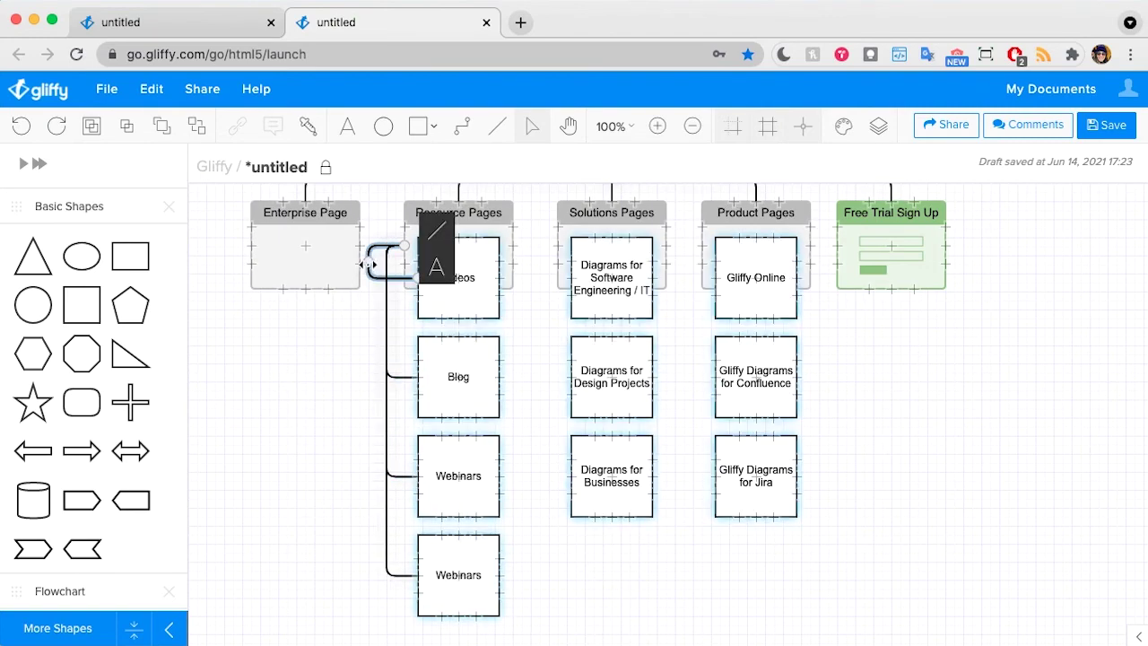
click(533, 318)
Connect Solutions Pages to its Diagrams for Software Engineering / IT box
scroll(511, 395, up, 3)
scroll(511, 394, down, 3)
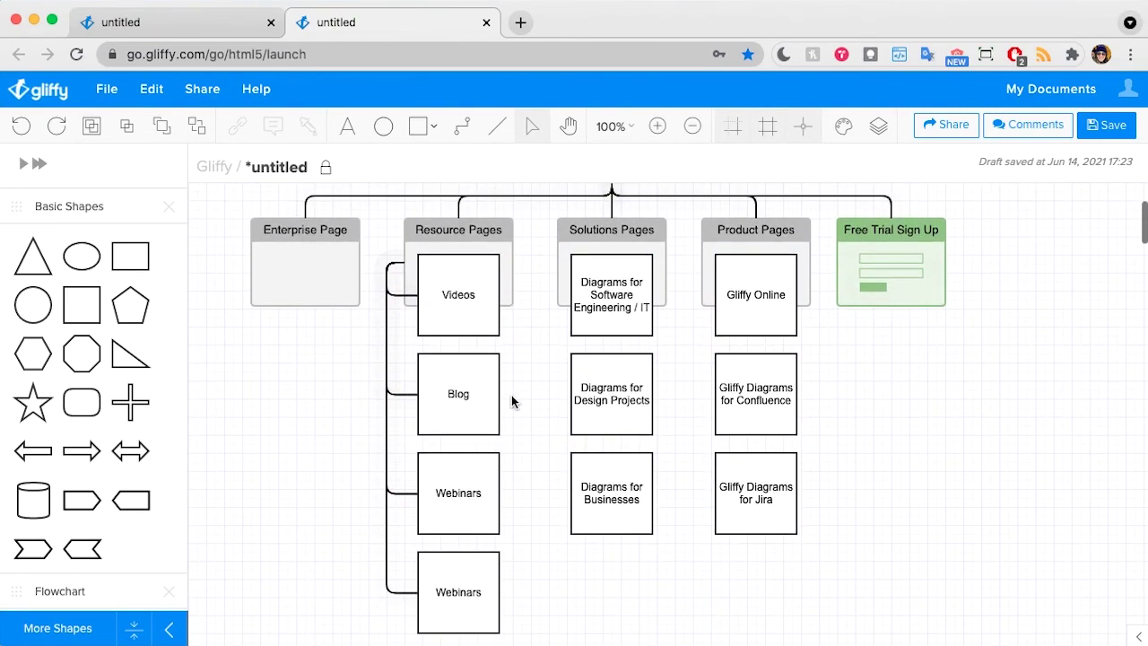
click(463, 125)
drag(558, 262, 570, 295)
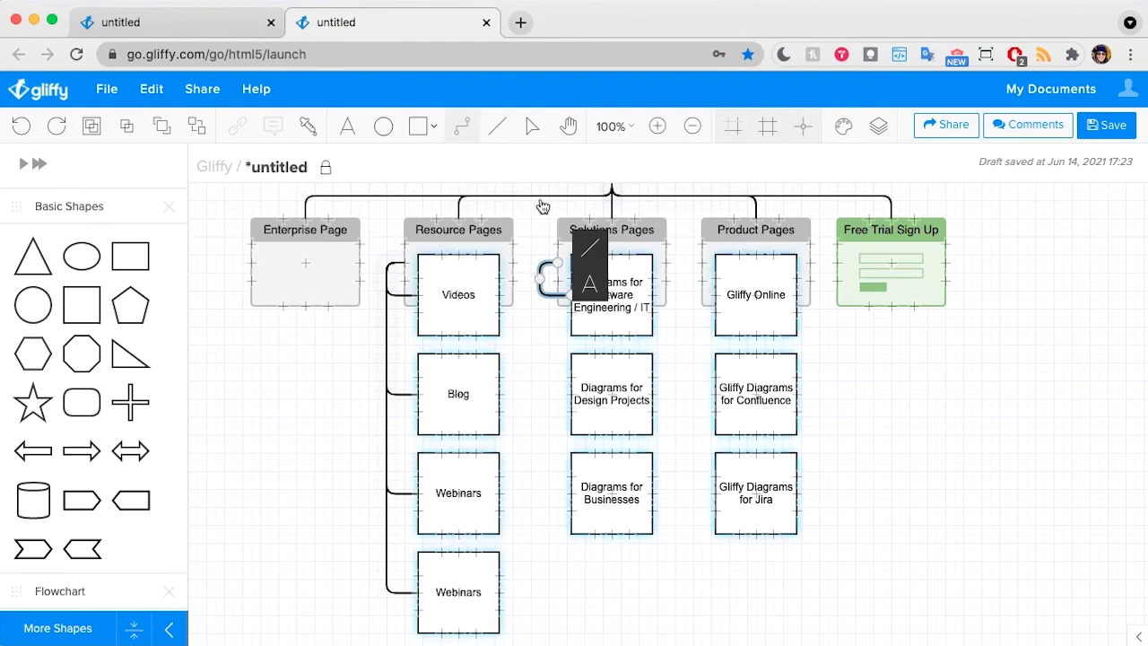
Connect the Software Engineering box to Diagrams for Design Projects, aligning its vertical segment with the branch
click(461, 125)
drag(558, 266, 567, 397)
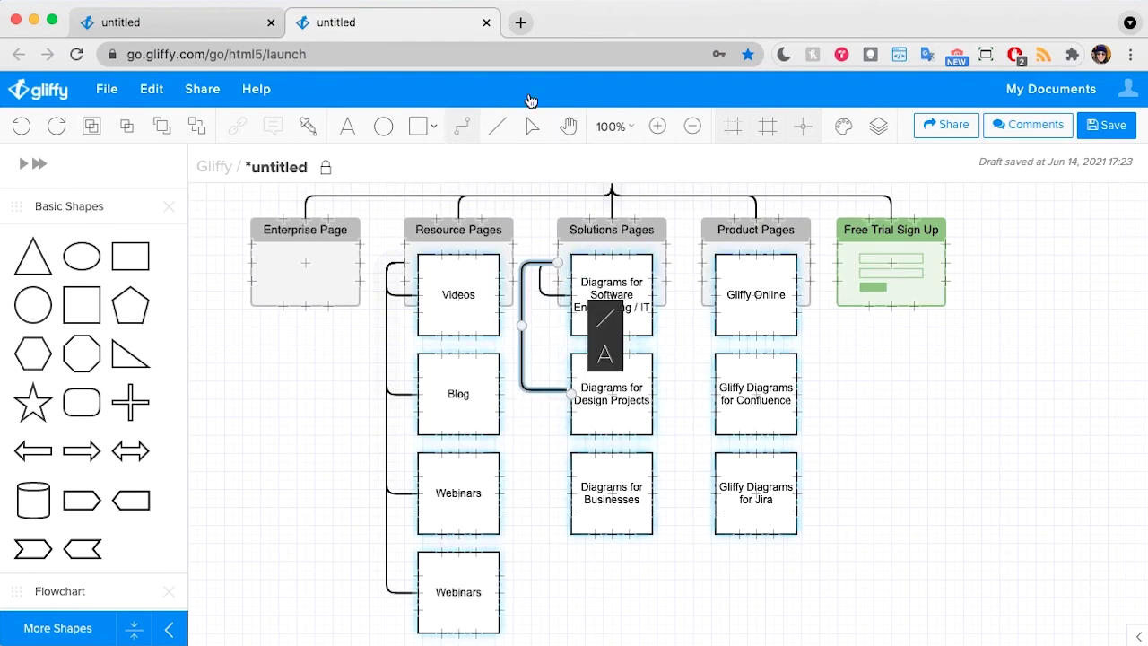
click(532, 129)
click(523, 326)
drag(522, 328, 541, 330)
scroll(543, 190, up, 1)
click(825, 193)
scroll(826, 196, up, 3)
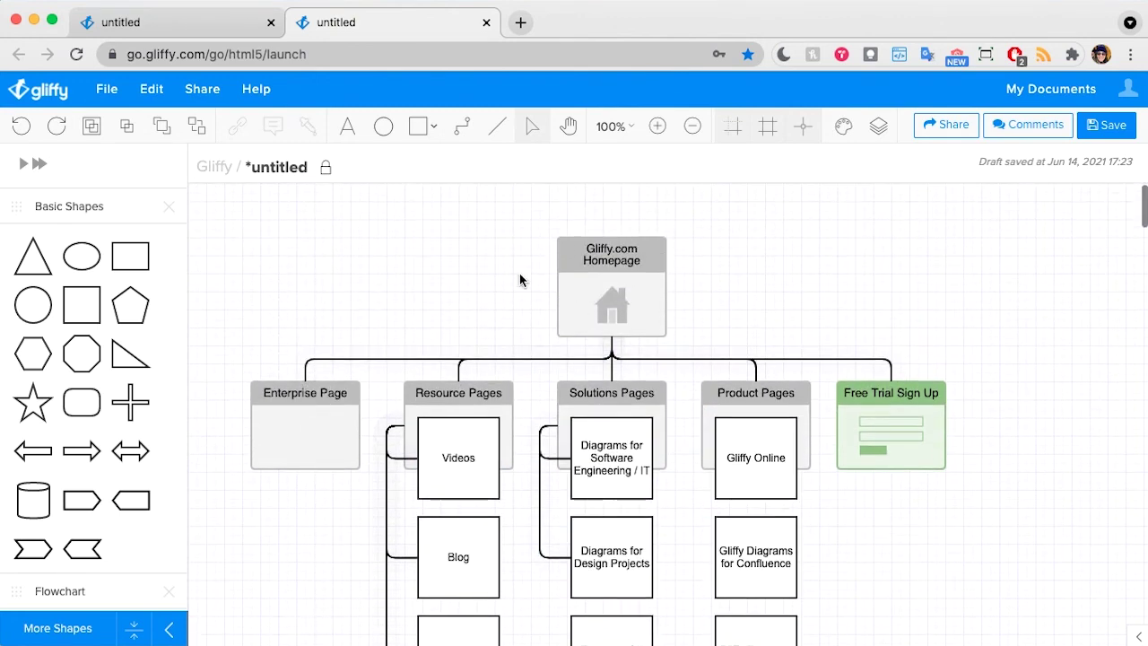
scroll(654, 224, down, 3)
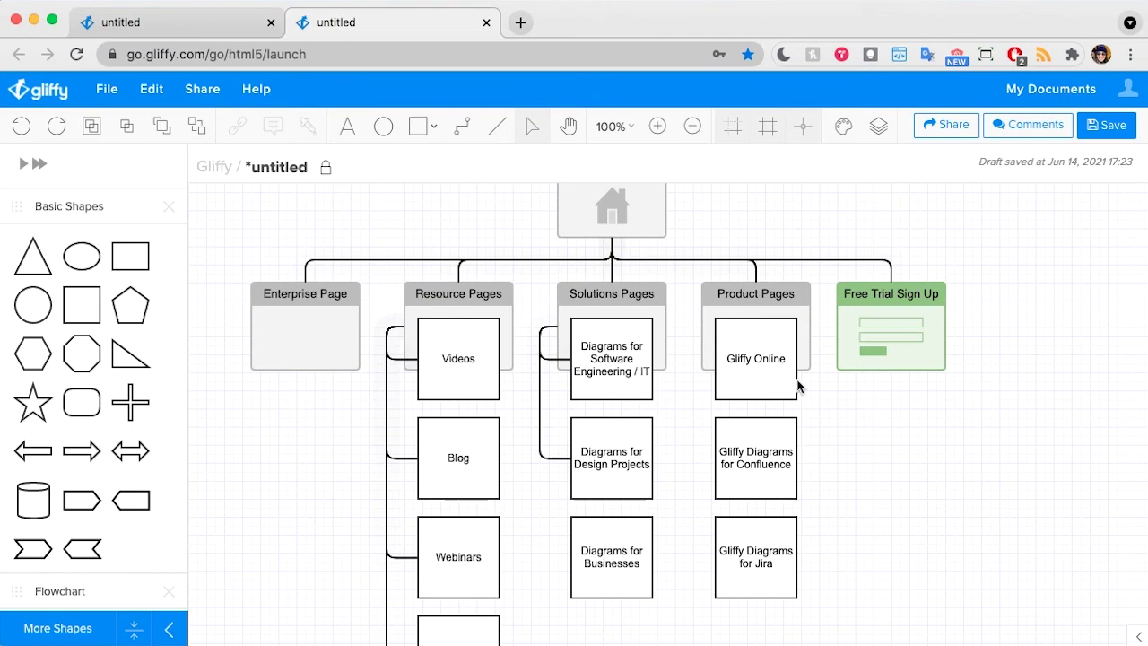
Link Diagrams for Businesses to the Solutions Pages branch line, lining up its vertical segment
click(462, 126)
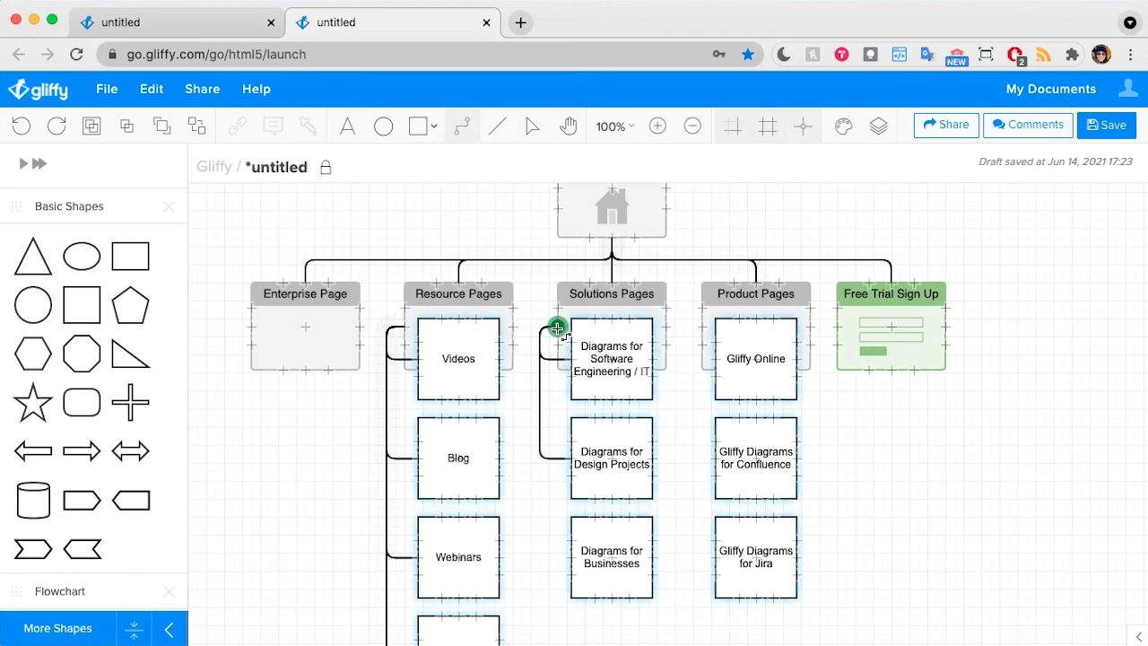
drag(571, 556, 557, 327)
click(532, 126)
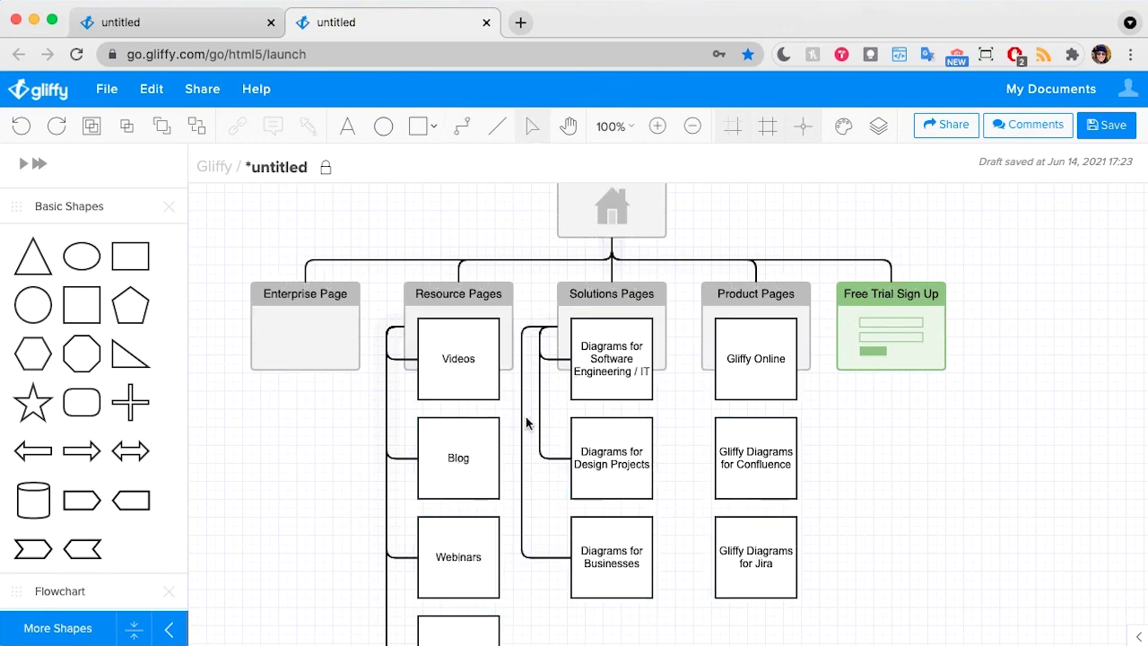
click(522, 439)
drag(523, 441, 539, 441)
click(826, 485)
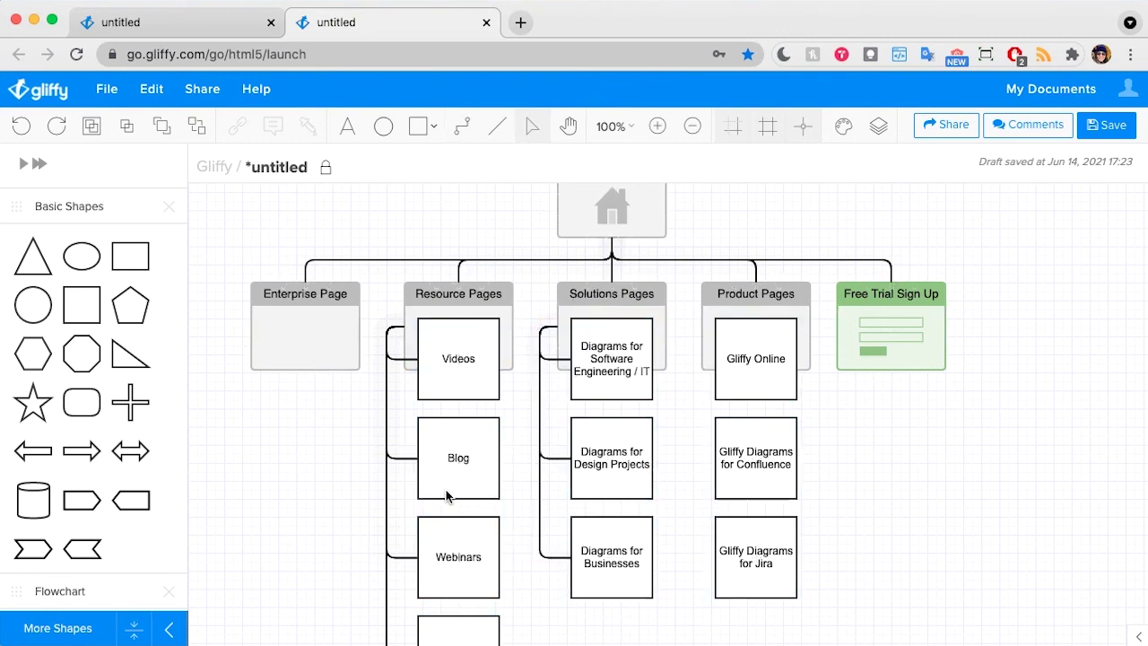
scroll(446, 490, down, 2)
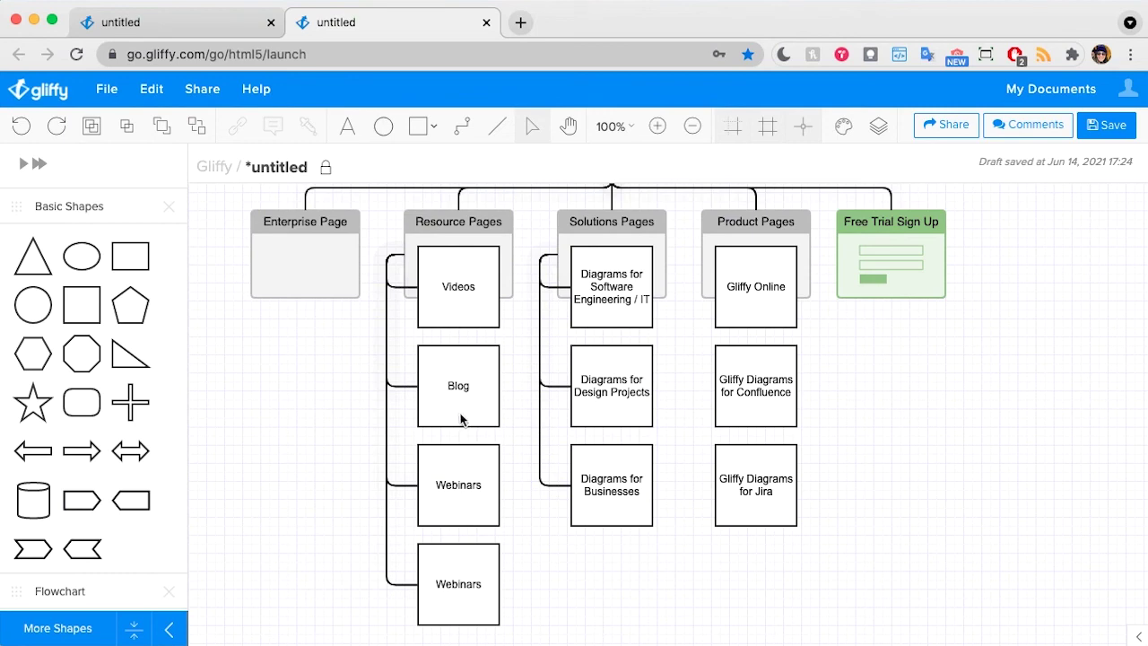
scroll(482, 340, up, 2)
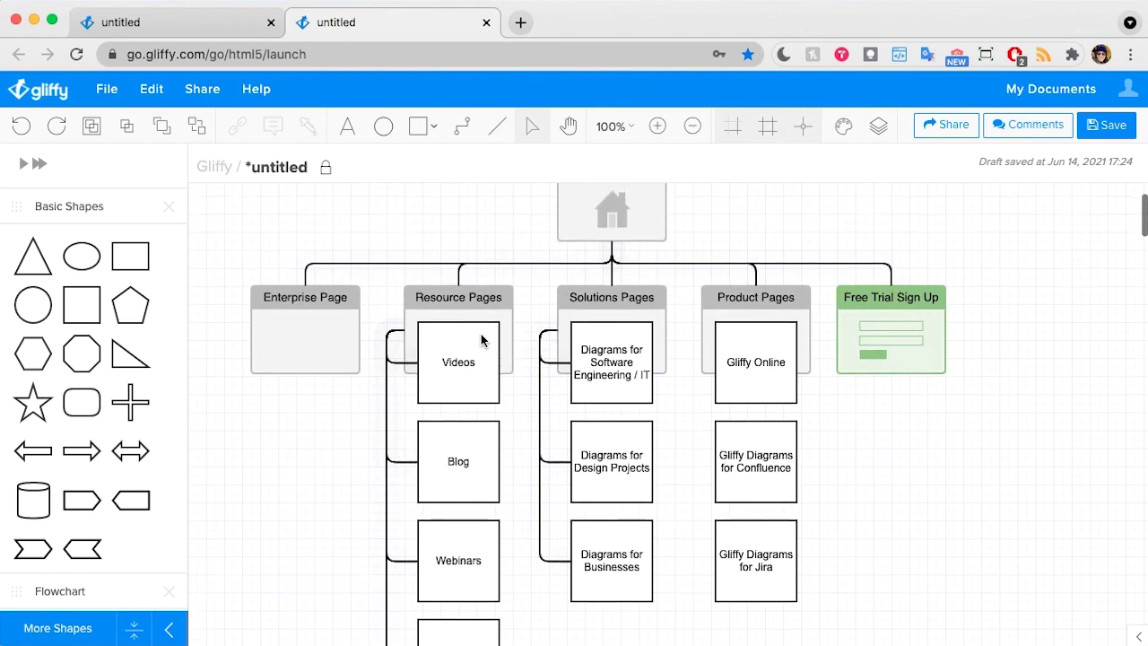
scroll(481, 339, up, 2)
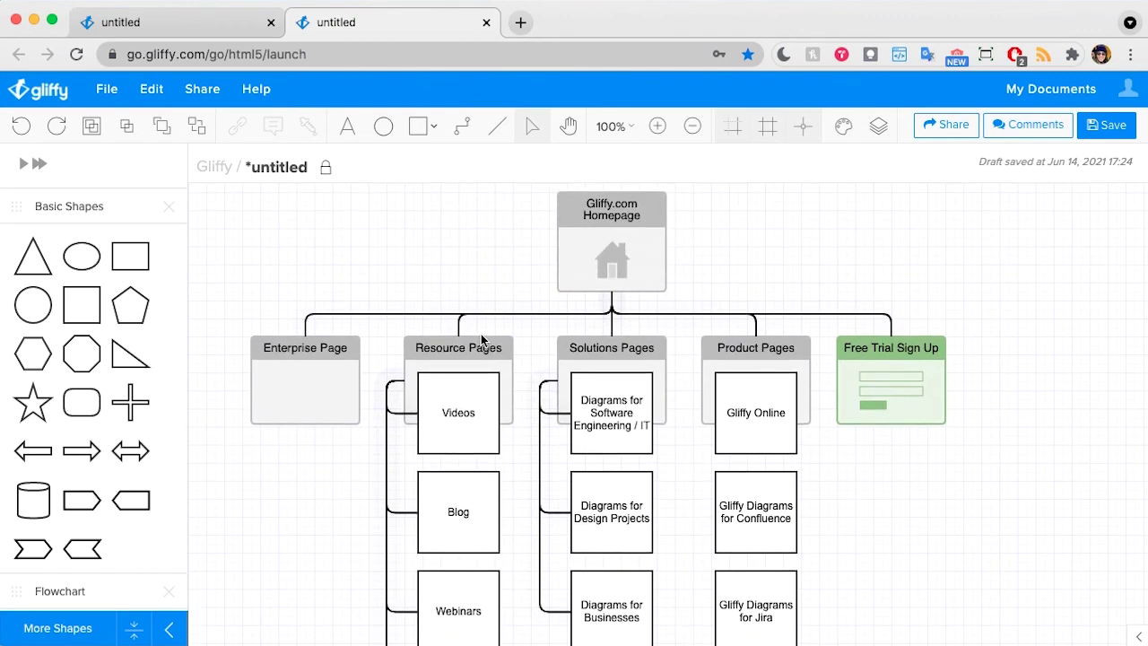
scroll(482, 339, up, 2)
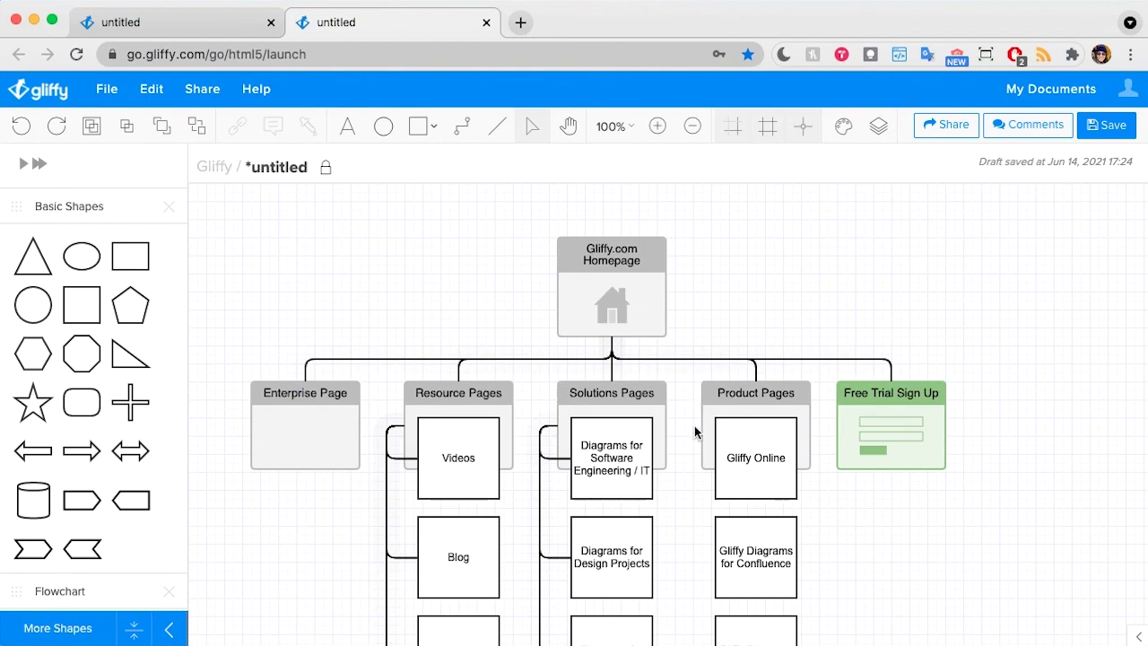
click(1109, 125)
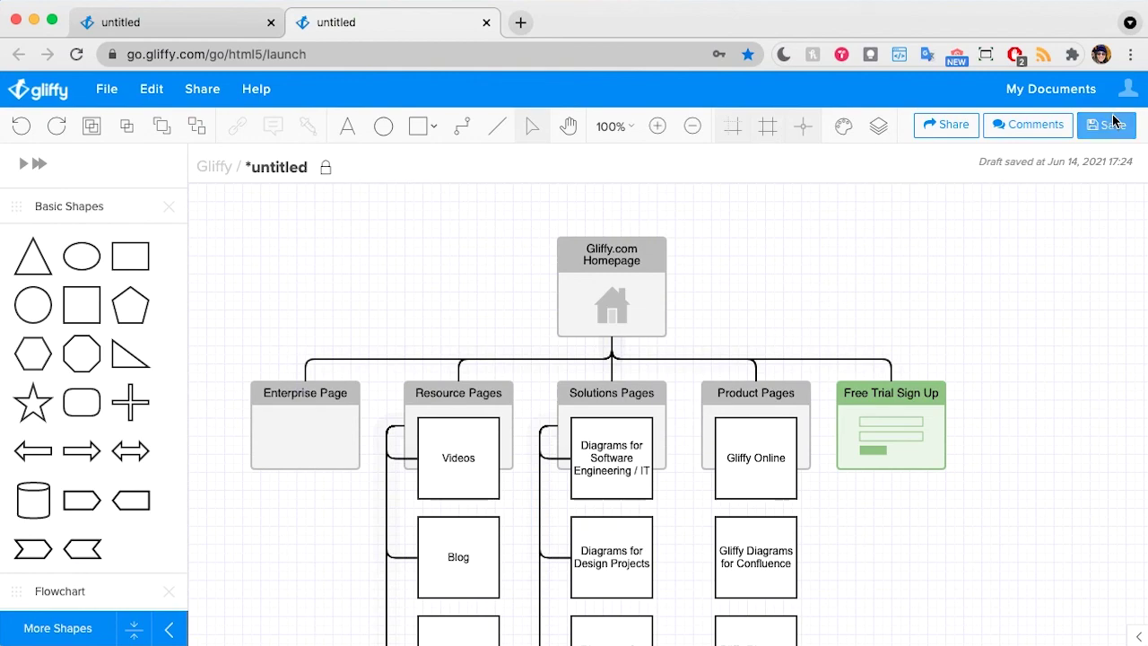
click(868, 152)
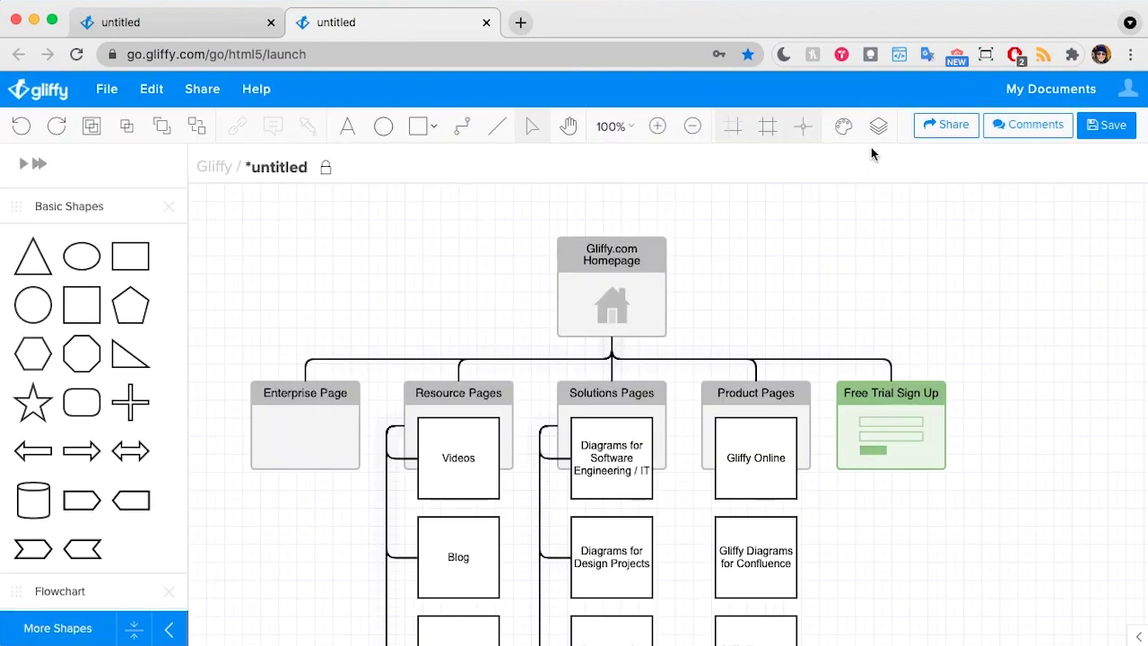